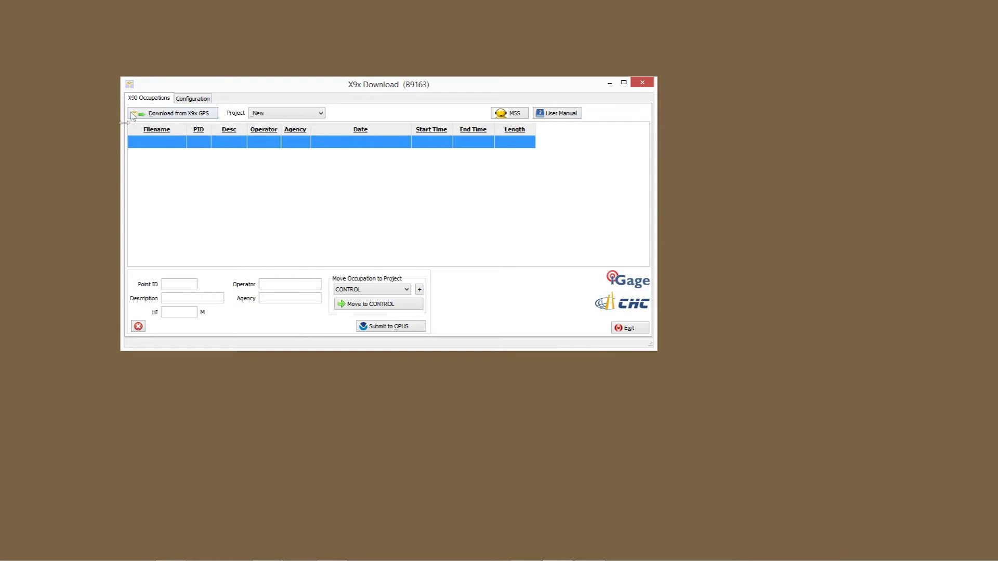
Download occupation 018338_14_176_A0 from the GPS receiver and dismiss the conversion-complete message.
click(163, 115)
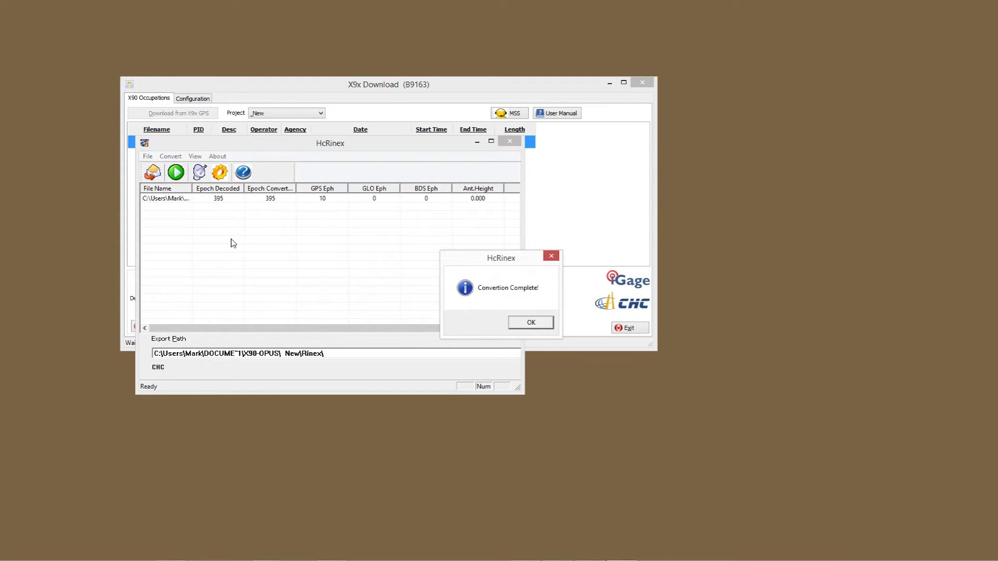
key(Return)
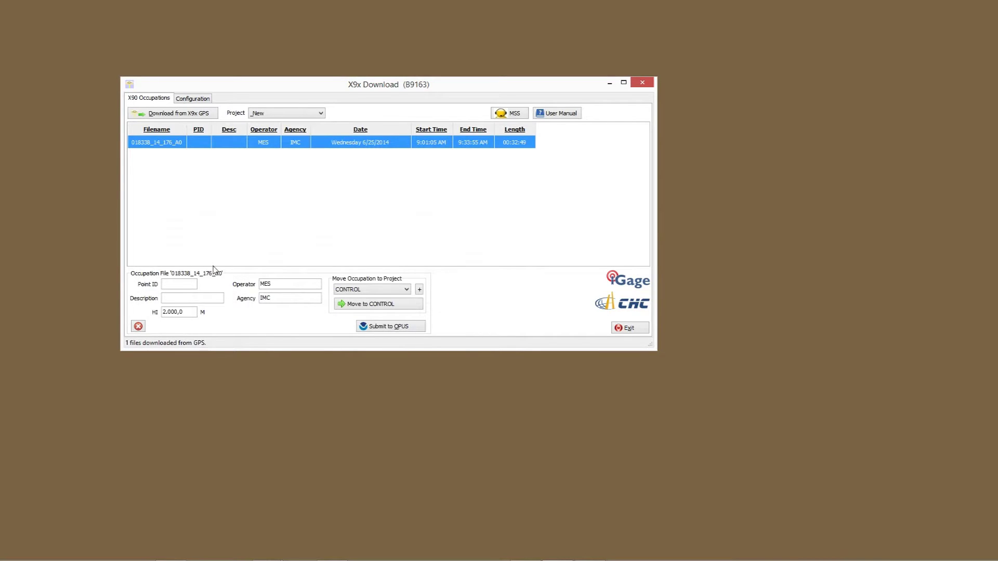
click(178, 283)
Enter Point ID 1001 and description Backyard, then submit the occupation to OPUS as 10011760.zip.
text(1001)
click(178, 297)
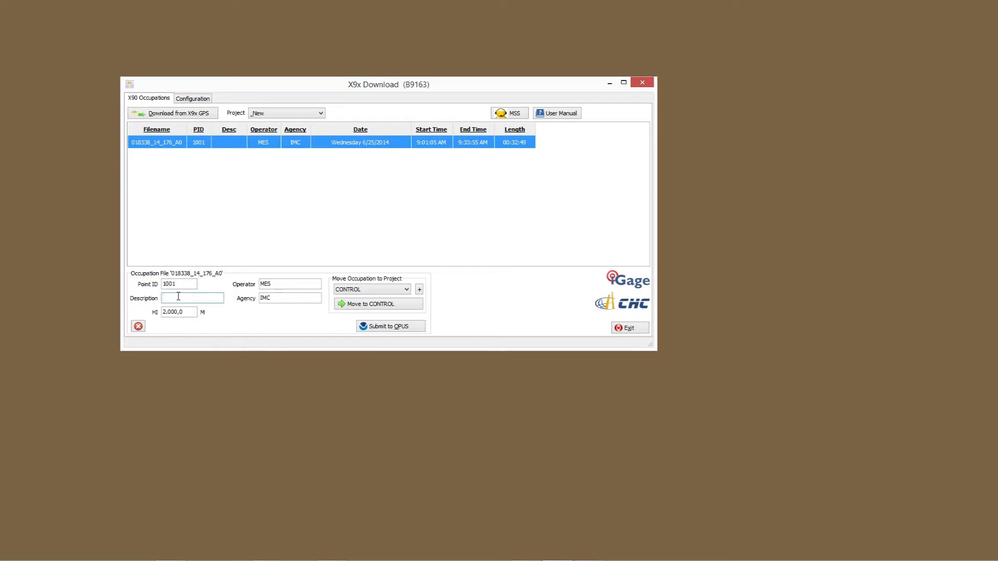
text(Backyard)
click(386, 327)
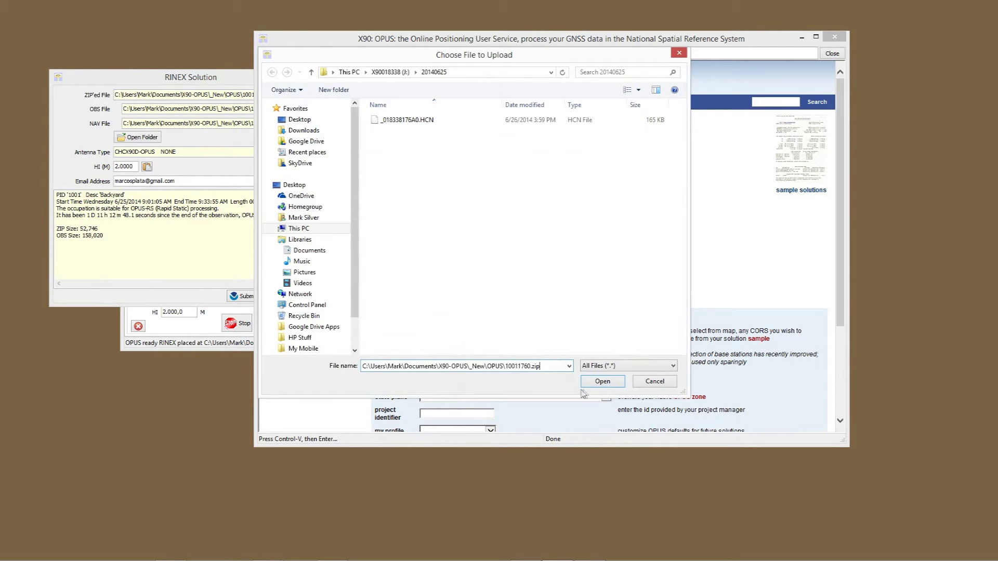
Upload 10011760.zip to OPUS for Rapid-Static processing and close the OPUS window.
click(595, 385)
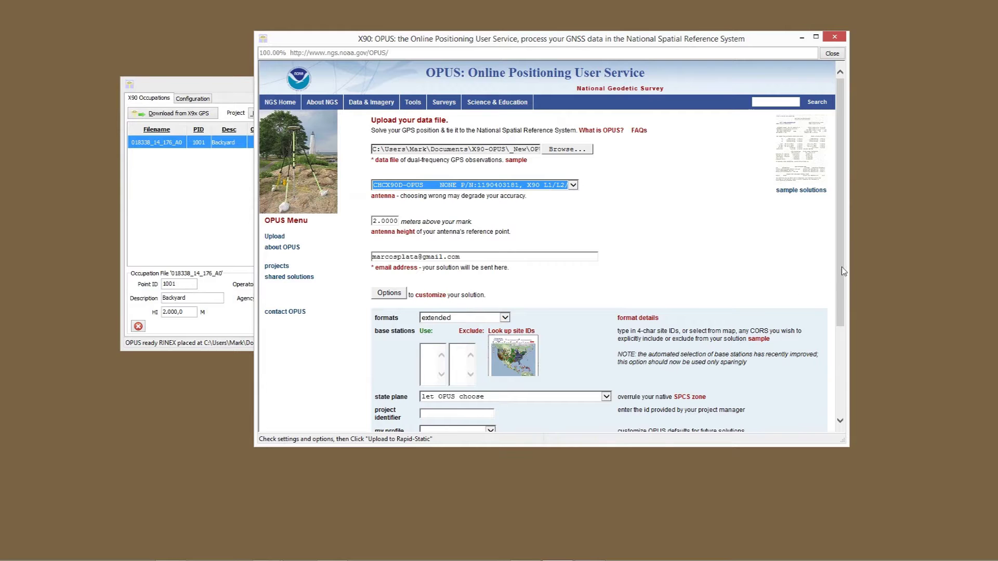
drag(844, 274, 842, 374)
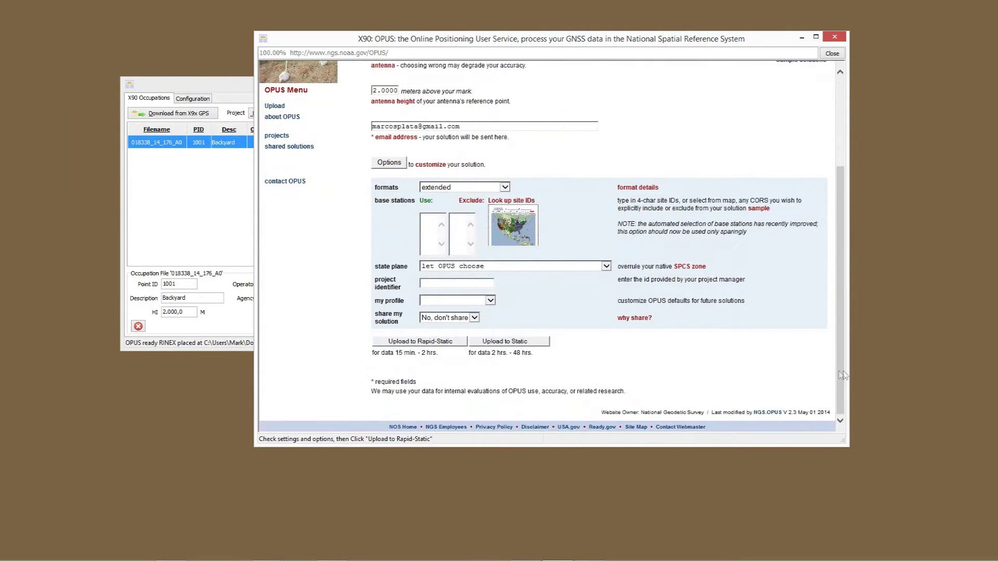
click(425, 344)
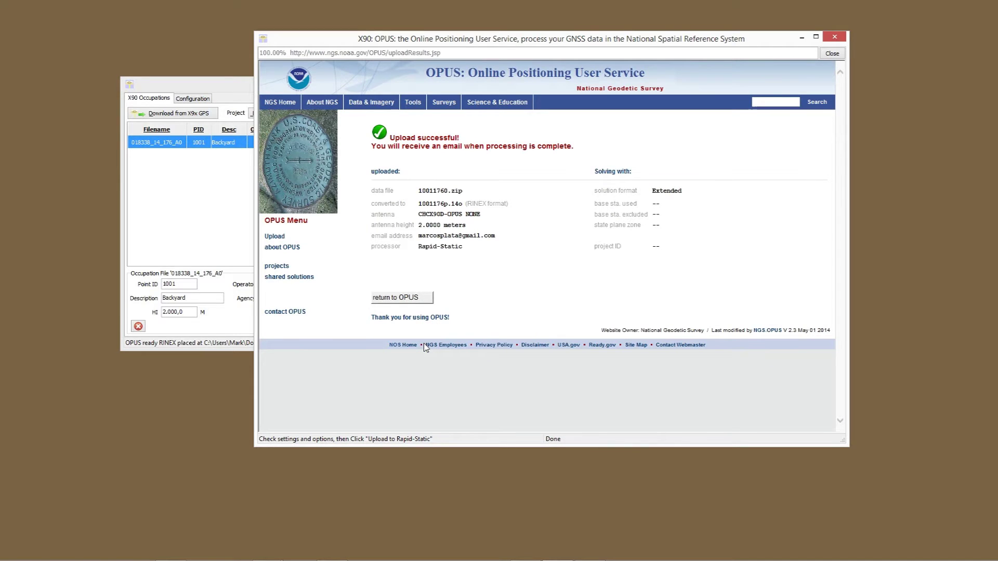
click(832, 53)
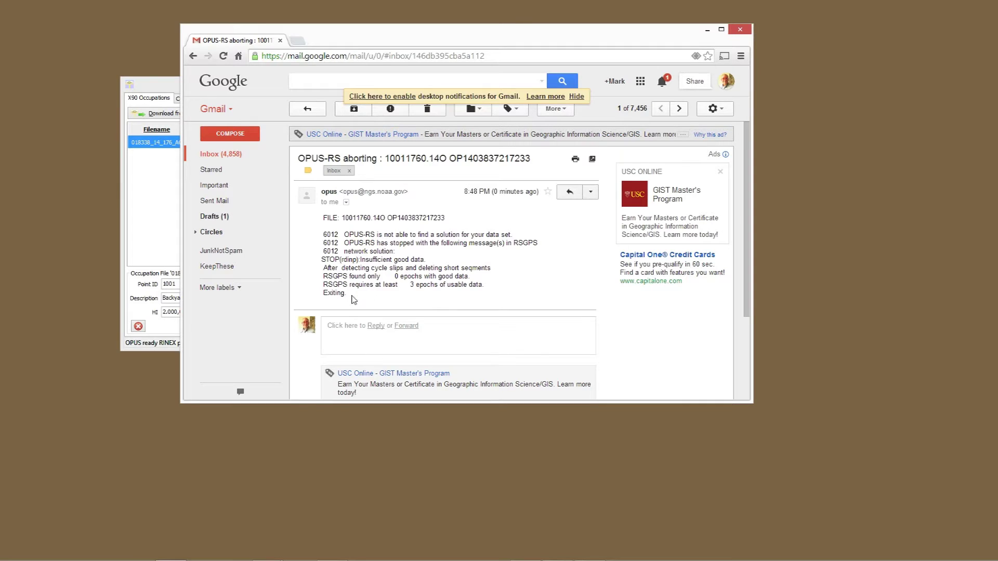
drag(348, 294, 312, 222)
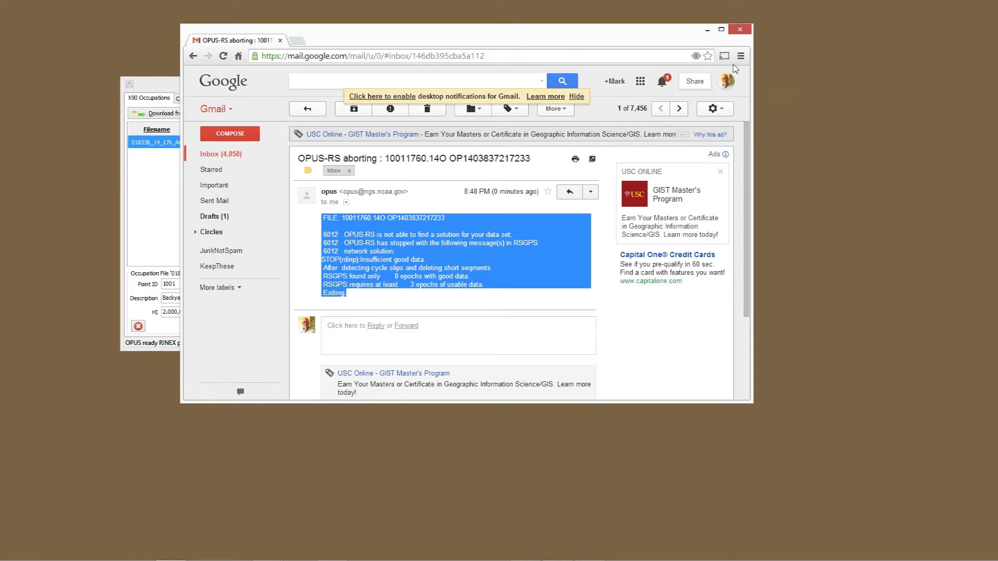
click(297, 41)
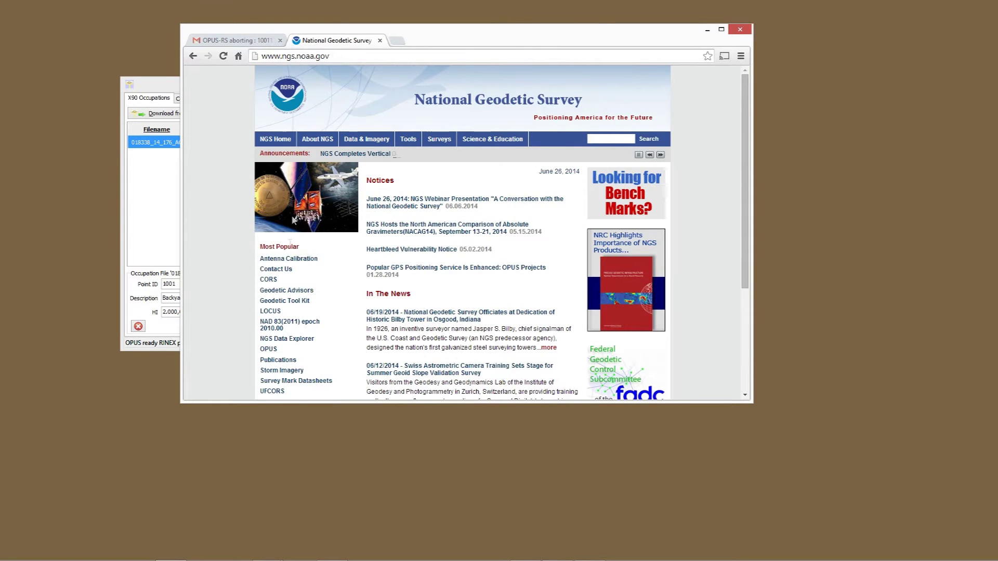
Open the NGS CORS map, zoom in on Hagerstown, MD, and show station LOYQ's details.
click(269, 280)
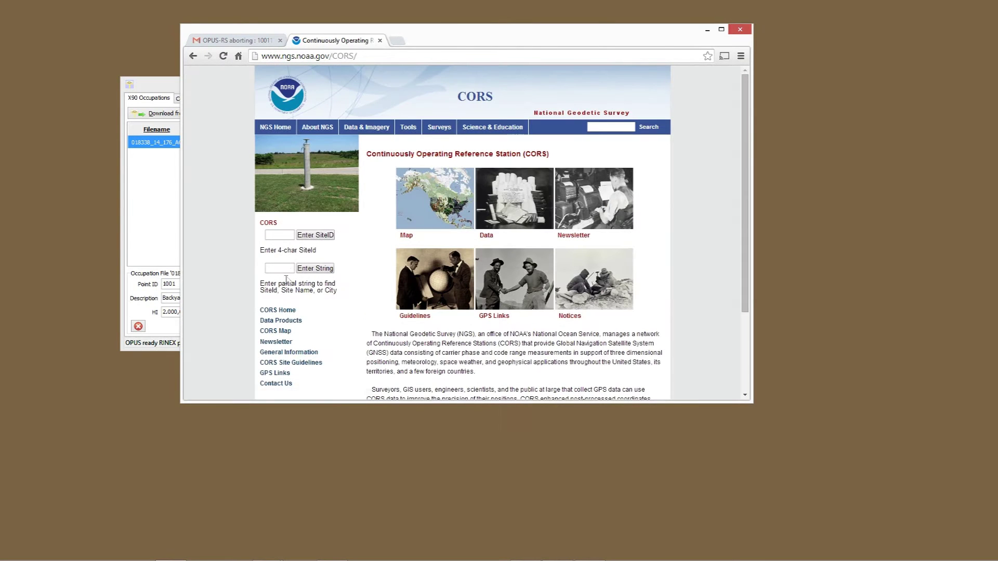
click(430, 221)
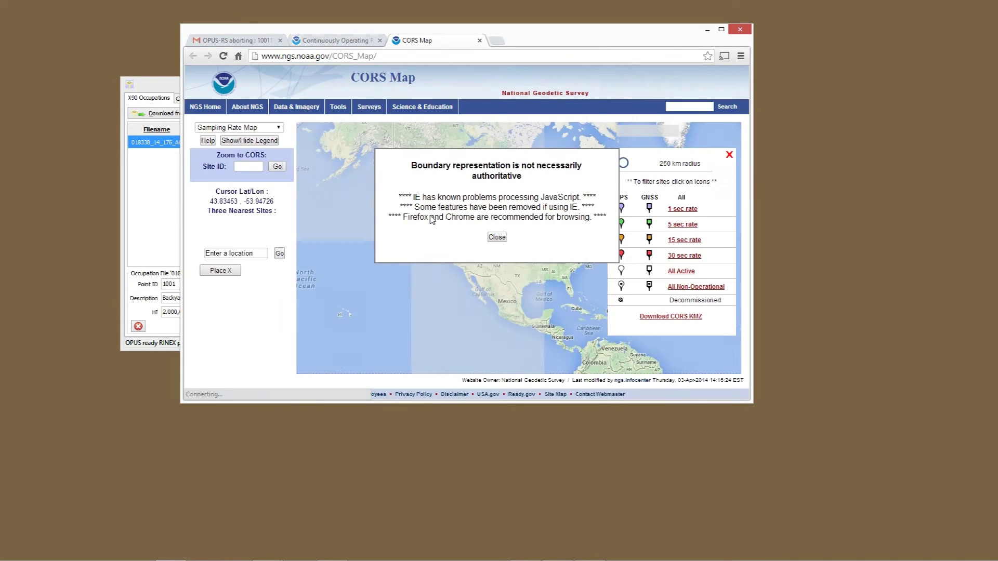
click(488, 237)
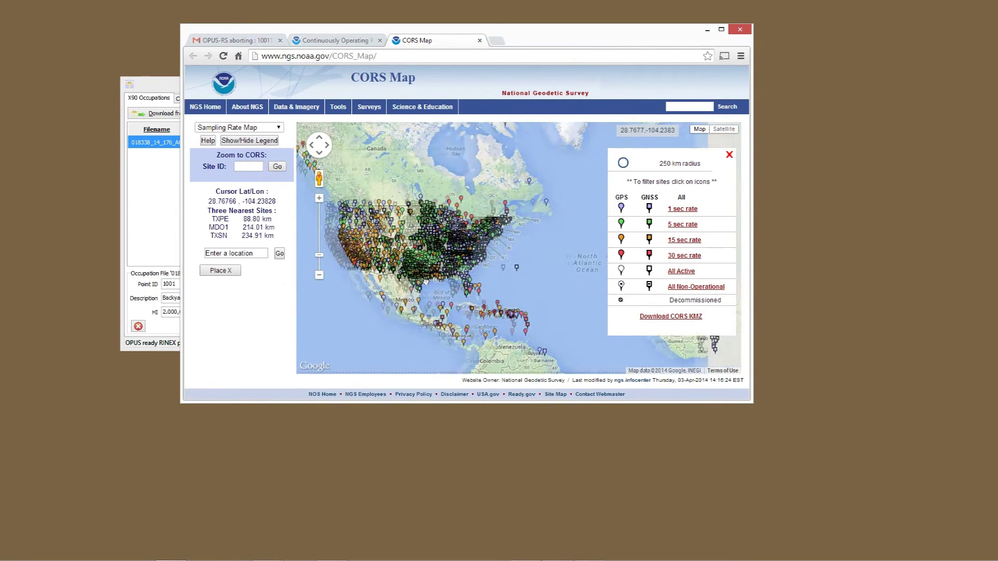
scroll(437, 253, up, 4)
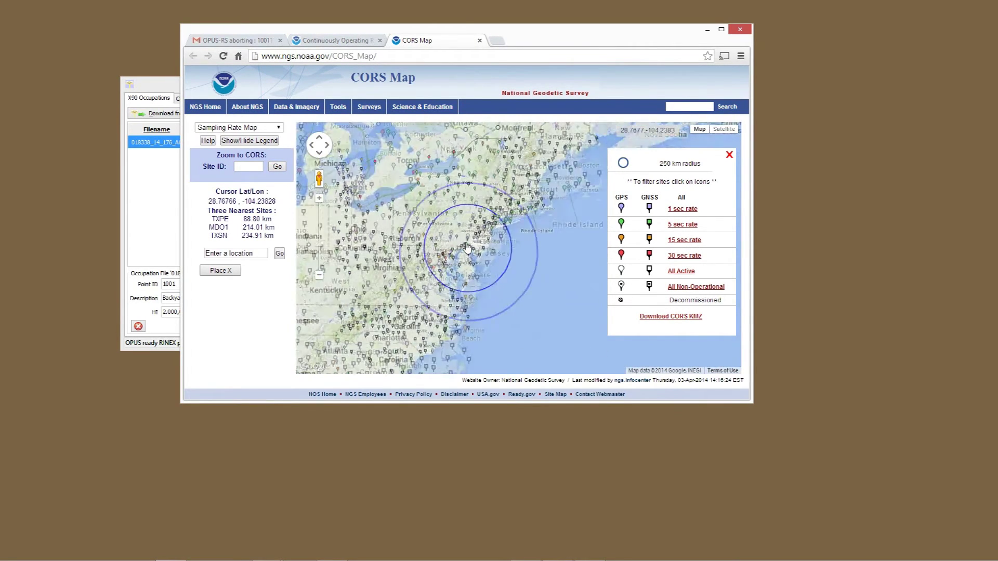
scroll(426, 221, up, 1)
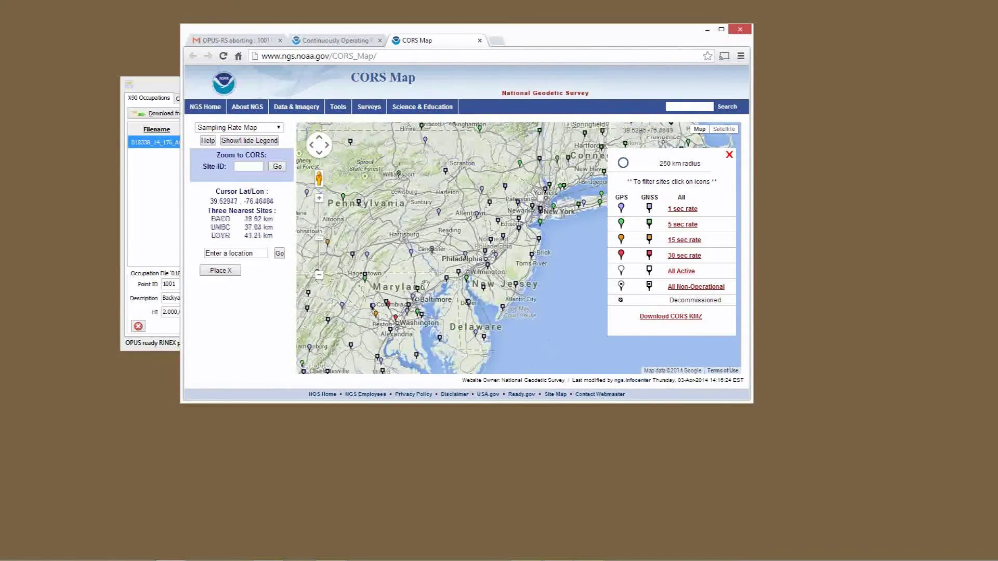
drag(426, 224, 470, 193)
scroll(372, 260, up, 2)
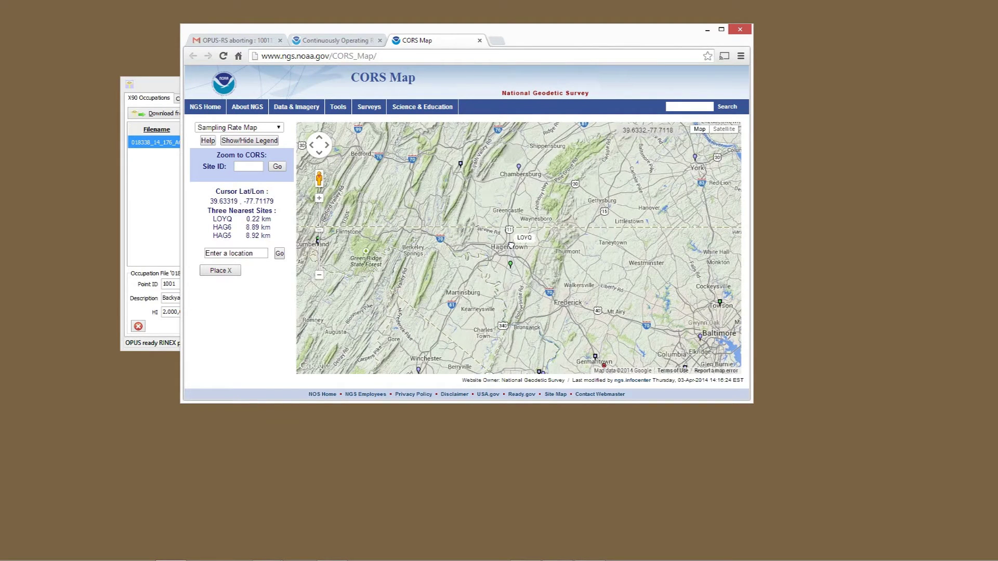
click(512, 248)
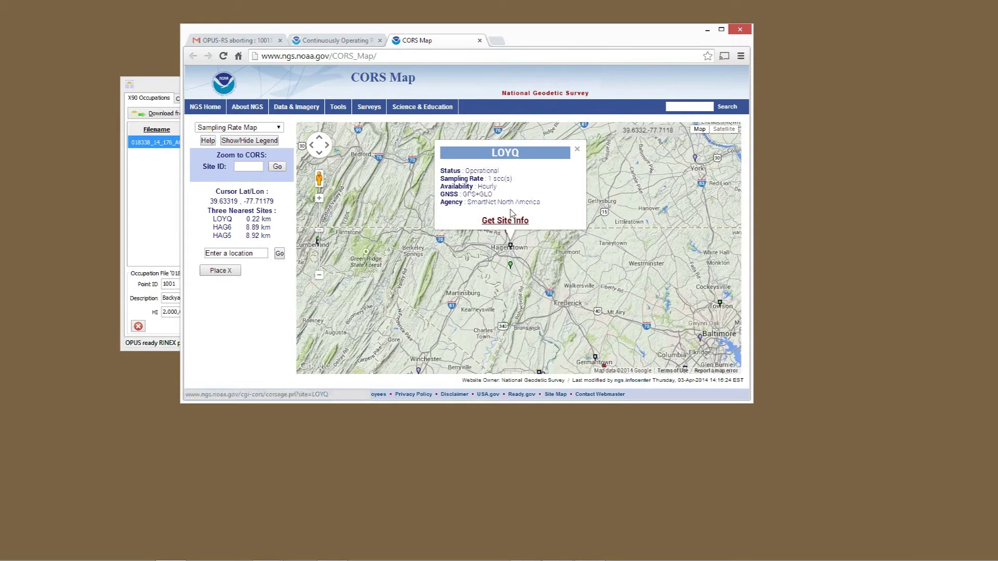
Review LOYQ's site page for data availability and short-term time series, then return to the CORS map.
click(511, 225)
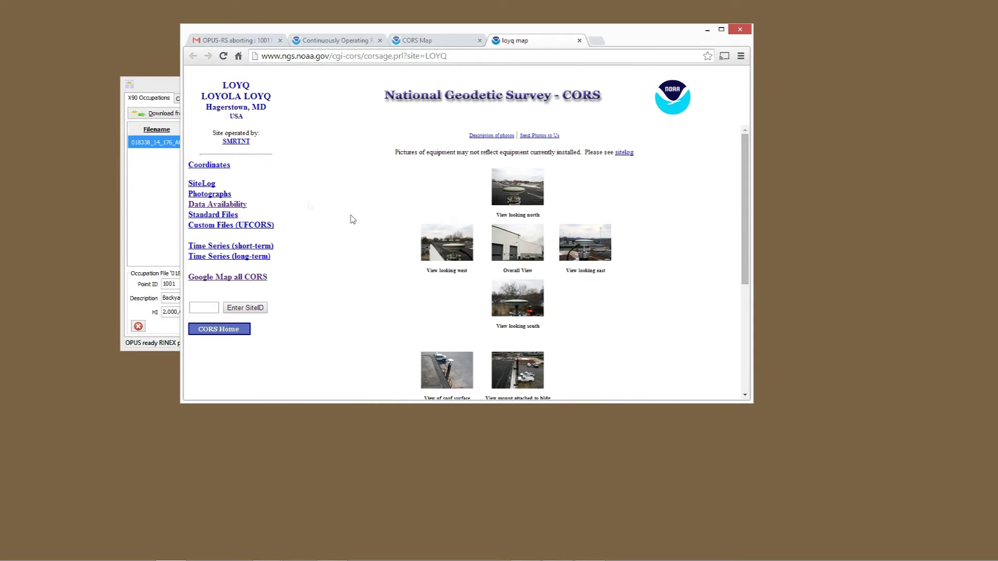
click(211, 206)
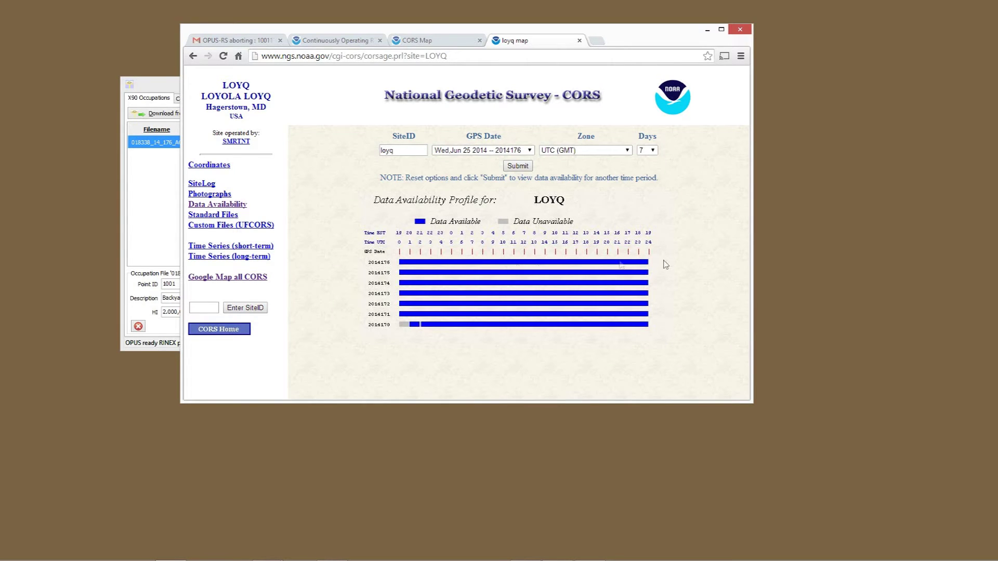
click(260, 247)
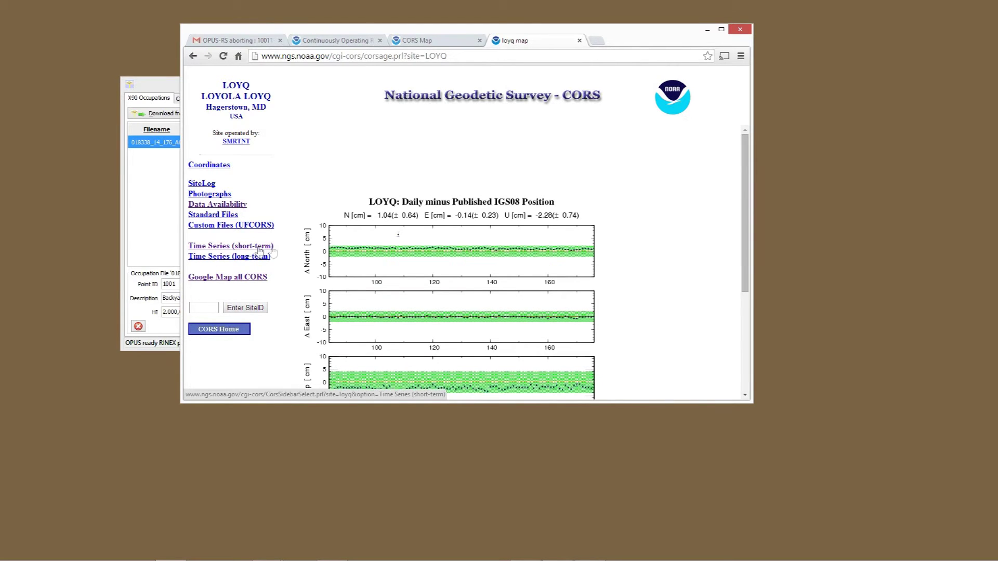
scroll(615, 282, down, 1)
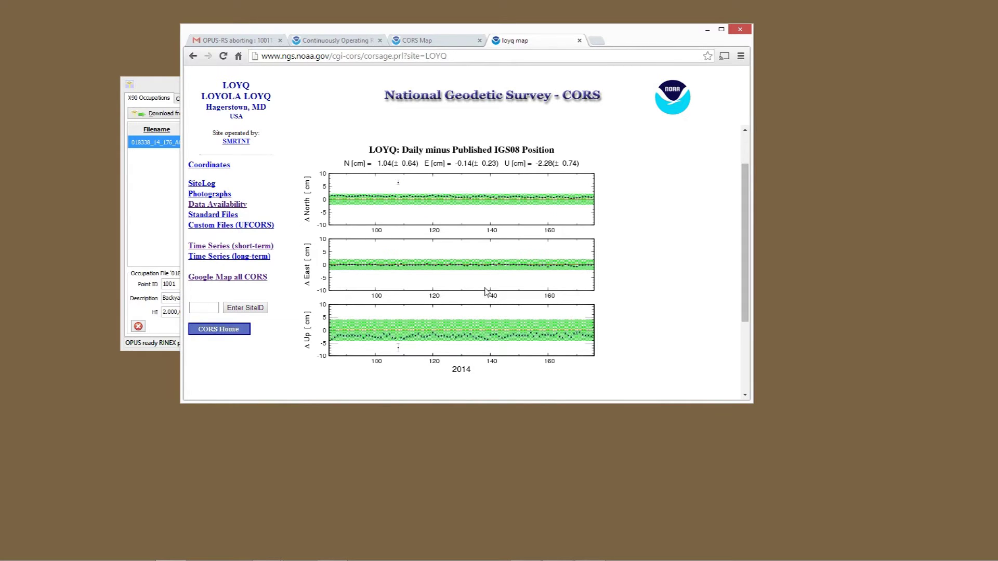
click(431, 42)
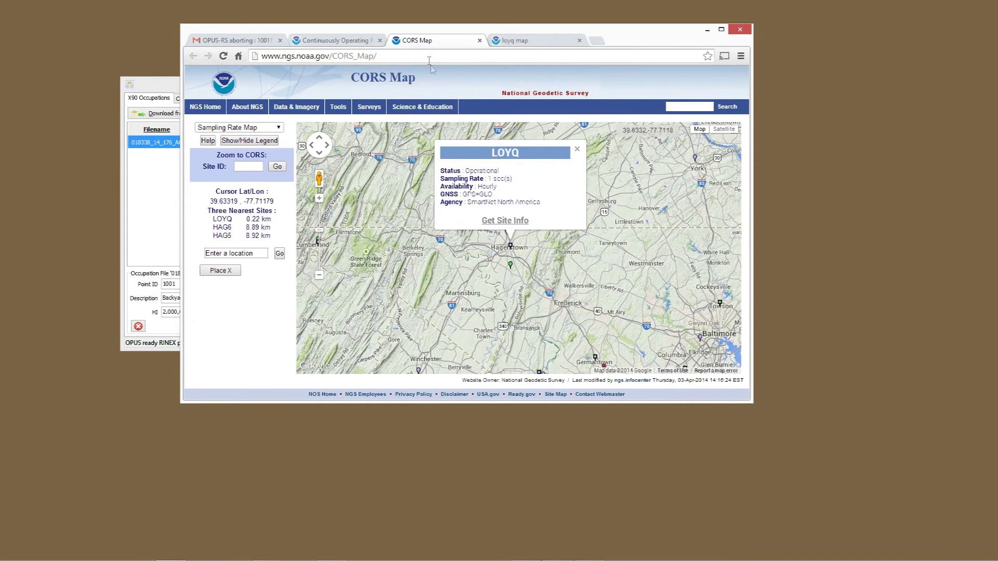
Open station HAG6's site page and view its 7-day data availability.
click(511, 267)
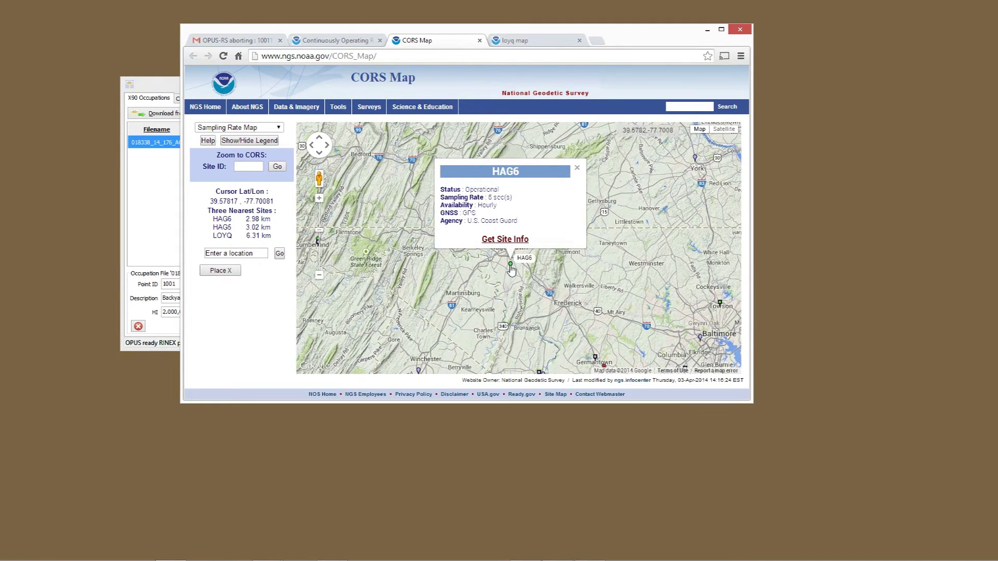
click(506, 241)
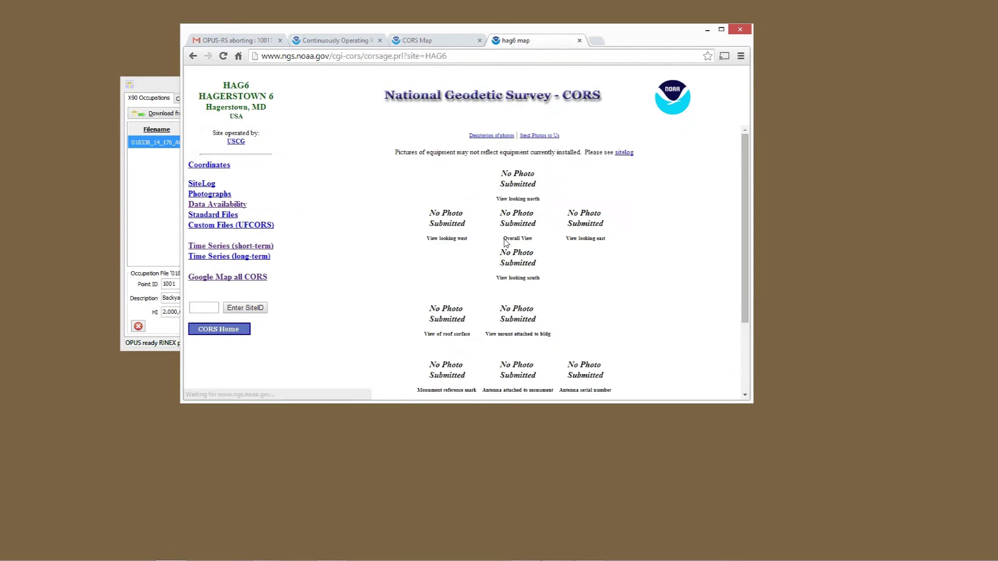
click(231, 207)
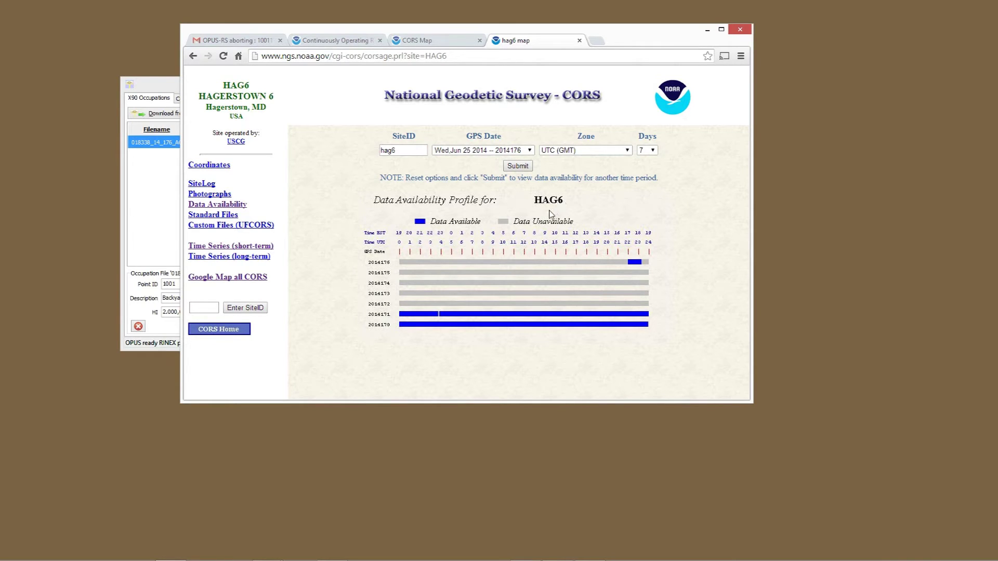
Choose hag5 from the SiteID autocomplete as the next site to look up.
click(210, 308)
text(hag5)
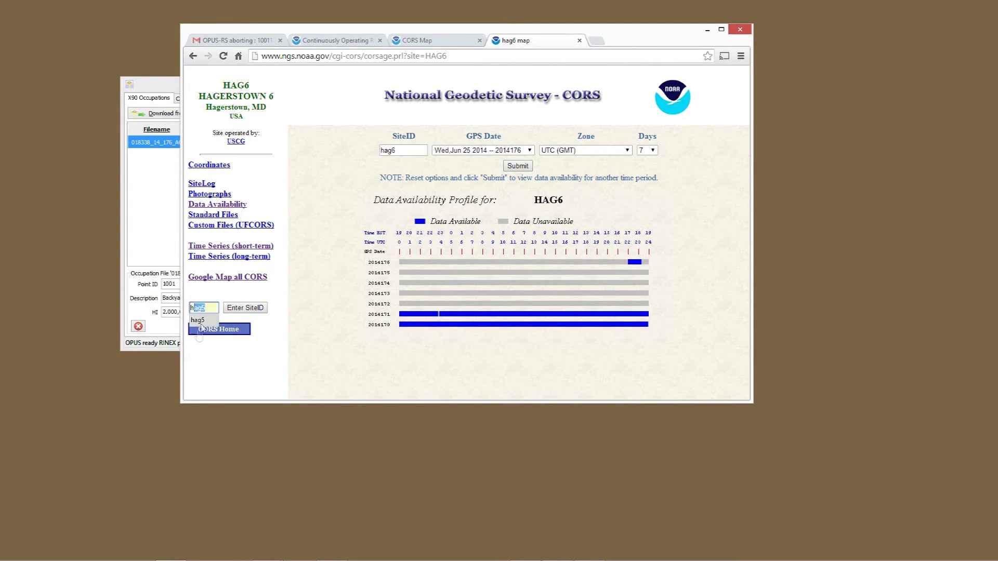
click(198, 320)
Load HAG5's site page, check its data availability and short-term time series, then return to the map.
click(245, 308)
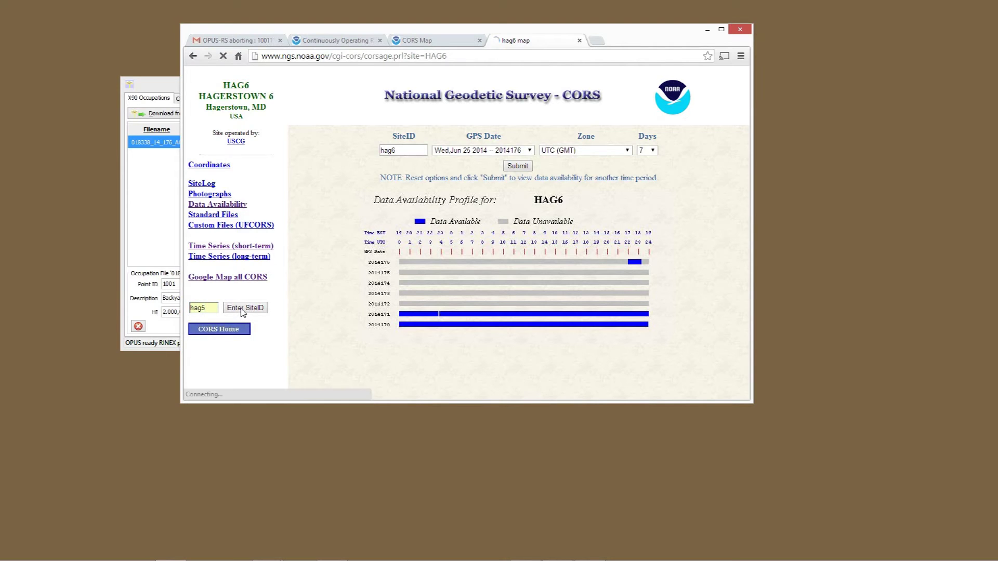
click(241, 207)
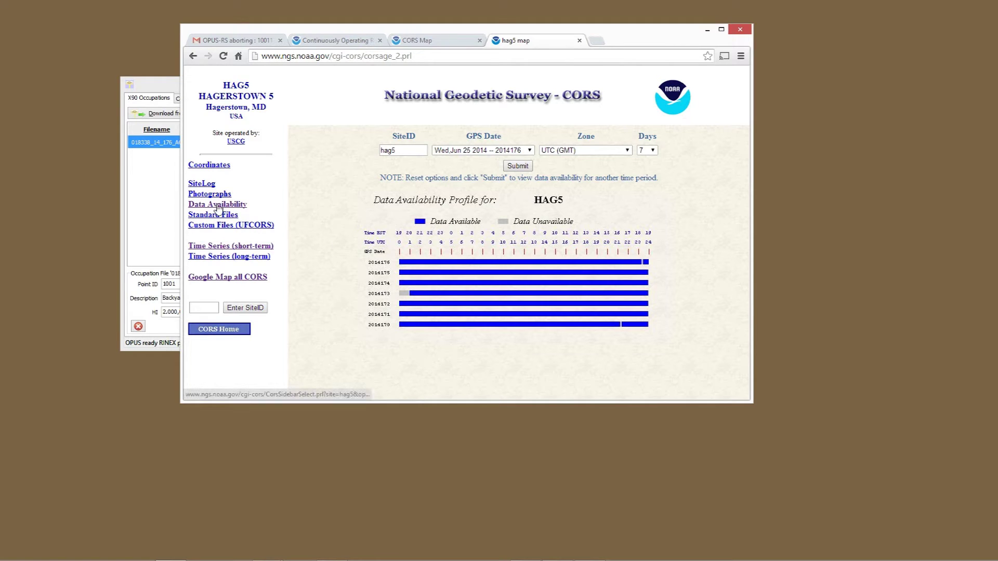
click(217, 247)
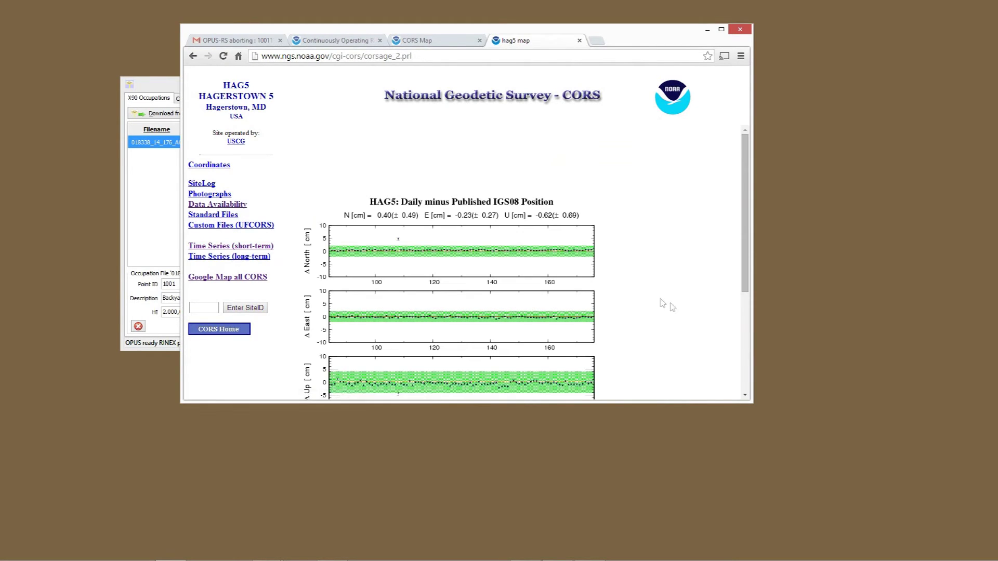
scroll(670, 305, down, 1)
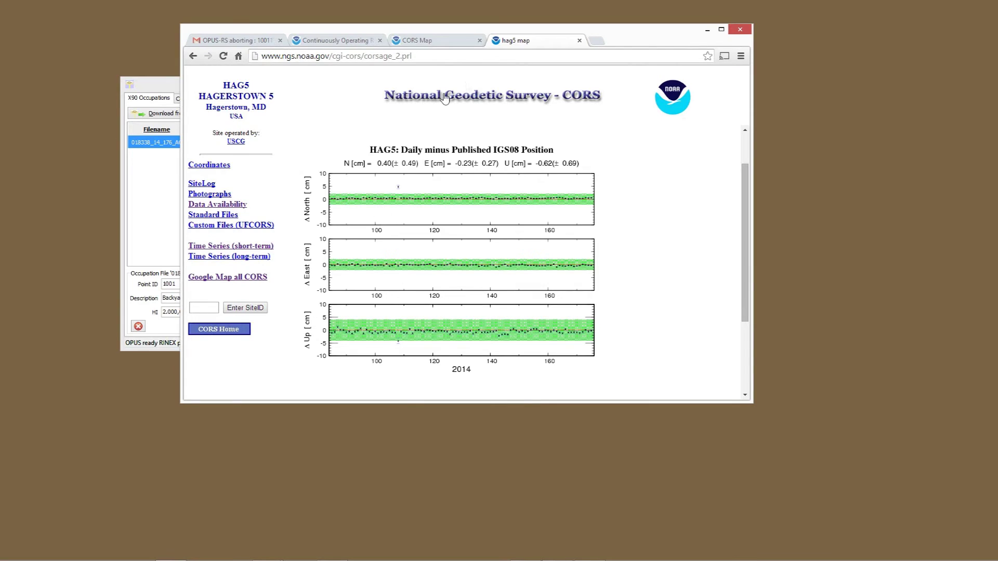
click(437, 41)
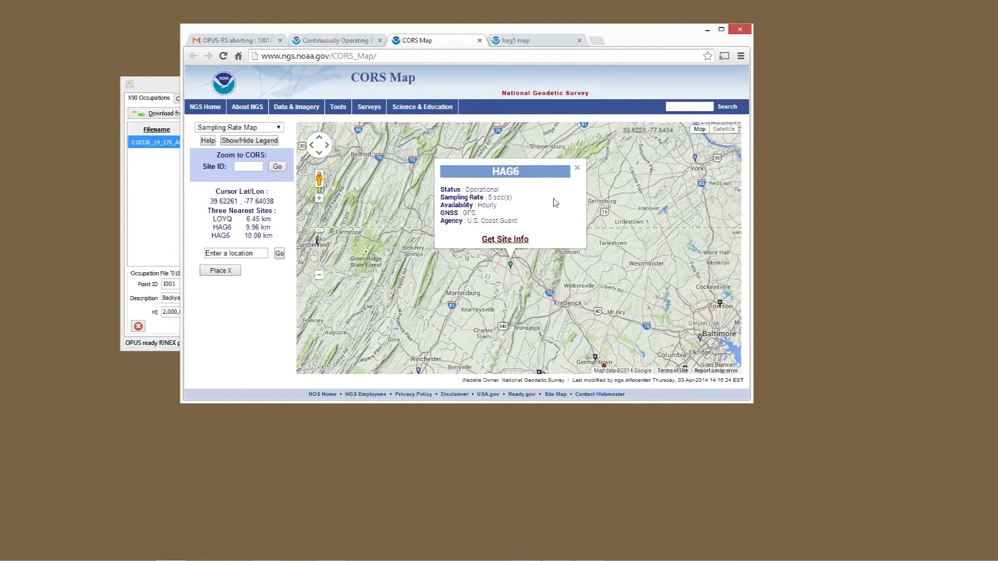
Close the HAG6 popup, zoom out, view P817's short-term time series, then pan the station map.
click(578, 167)
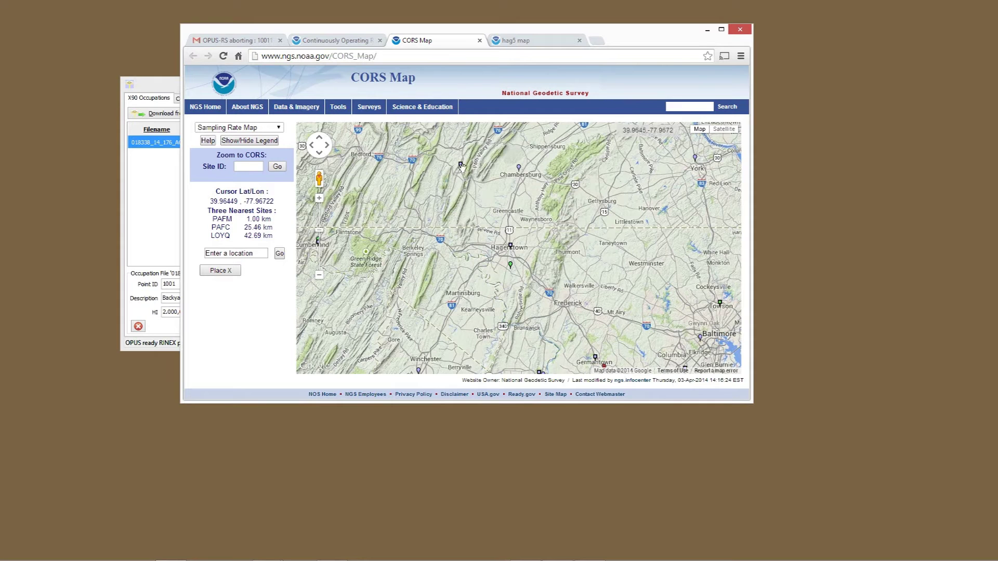
scroll(463, 174, down, 1)
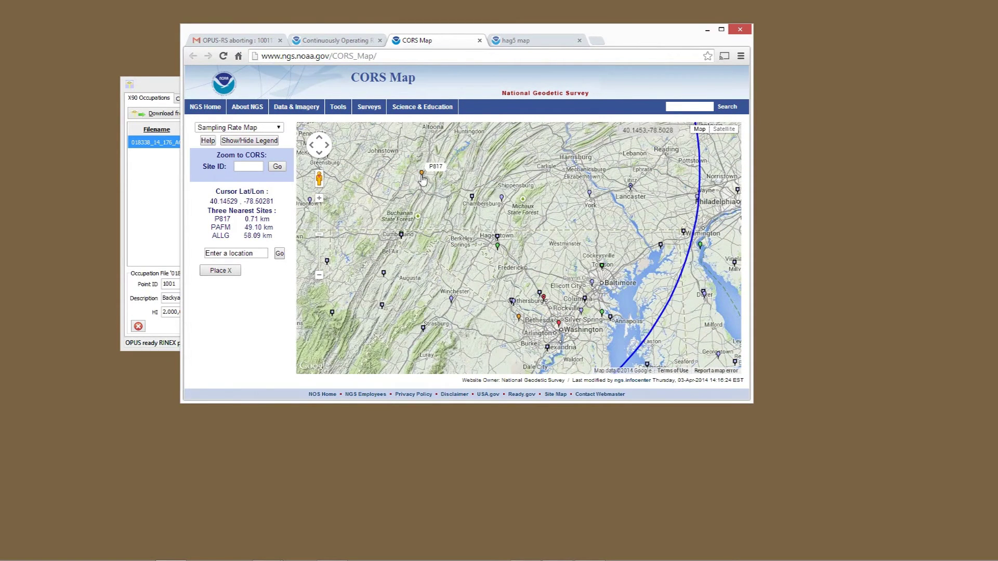
click(421, 176)
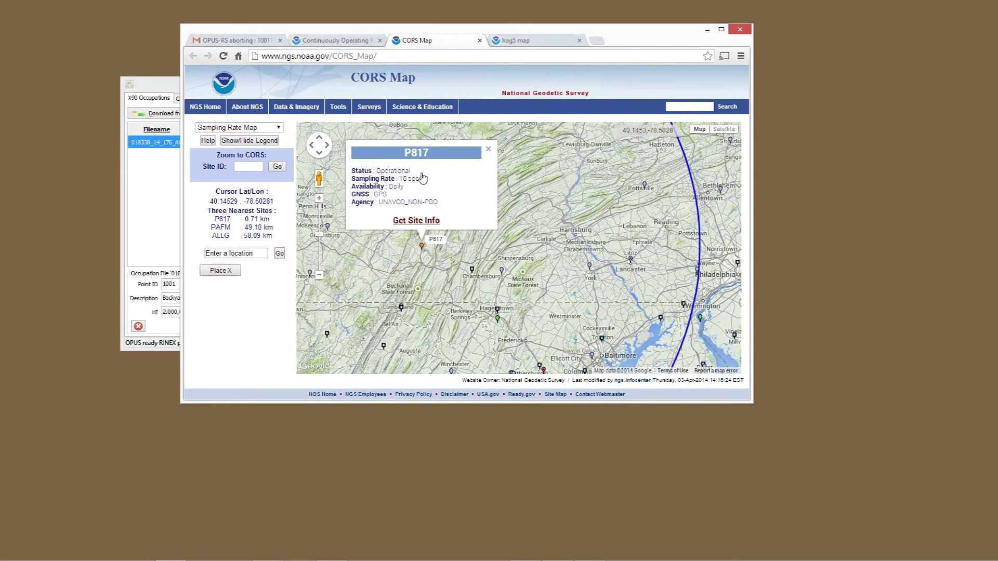
click(423, 221)
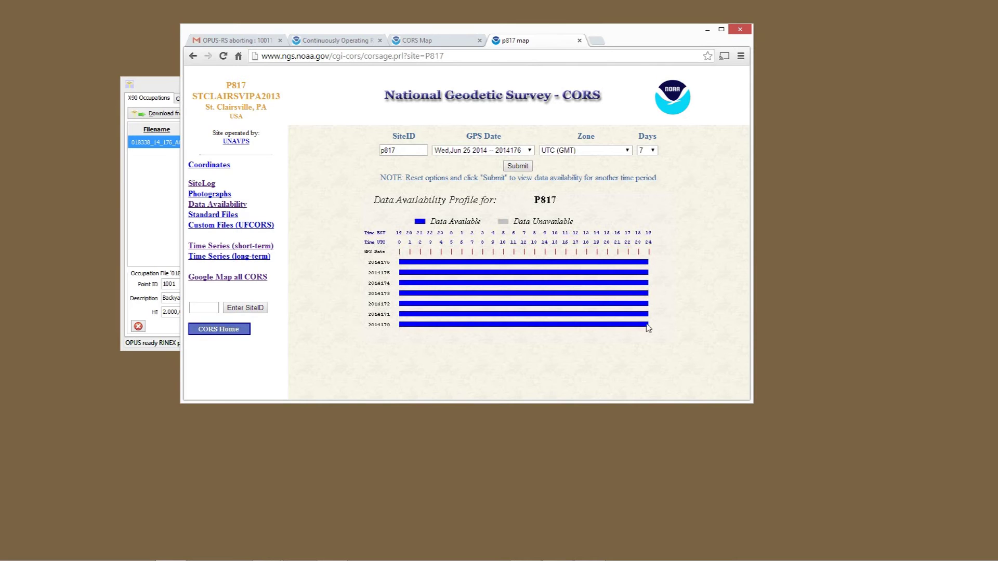
click(227, 249)
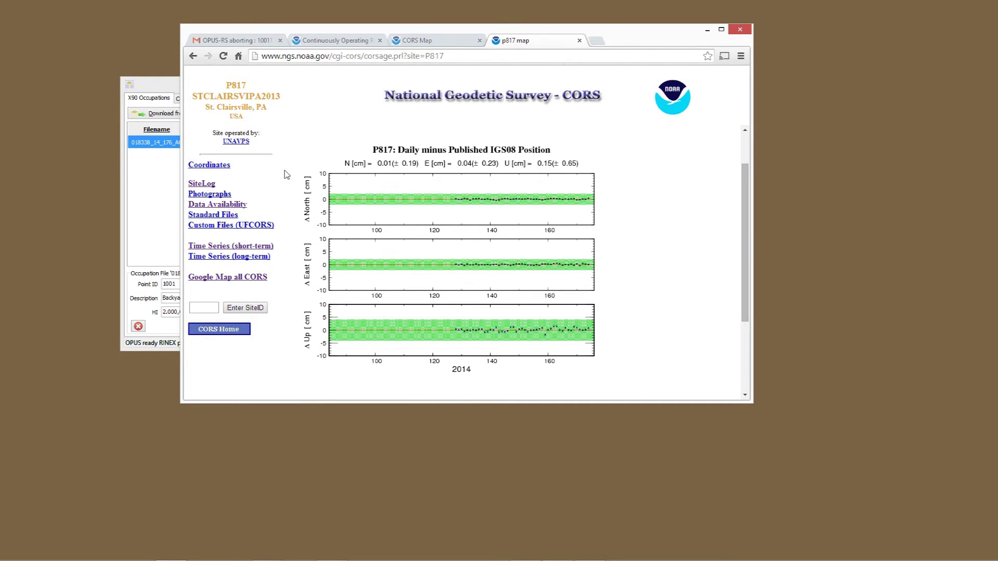
click(427, 42)
drag(452, 374, 416, 308)
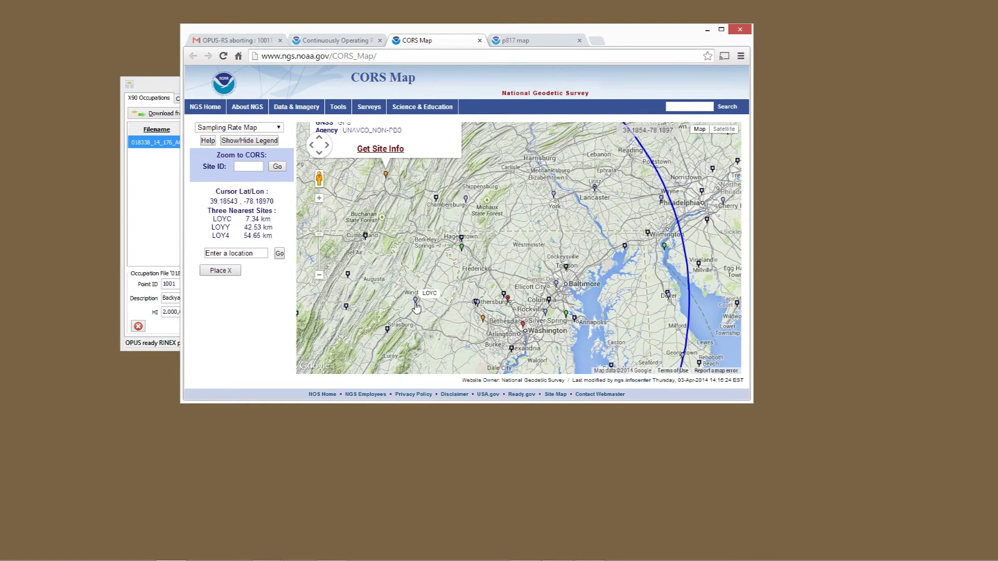
Open LOYC's site page, check its data availability and long-term time series, then return to the map.
click(415, 303)
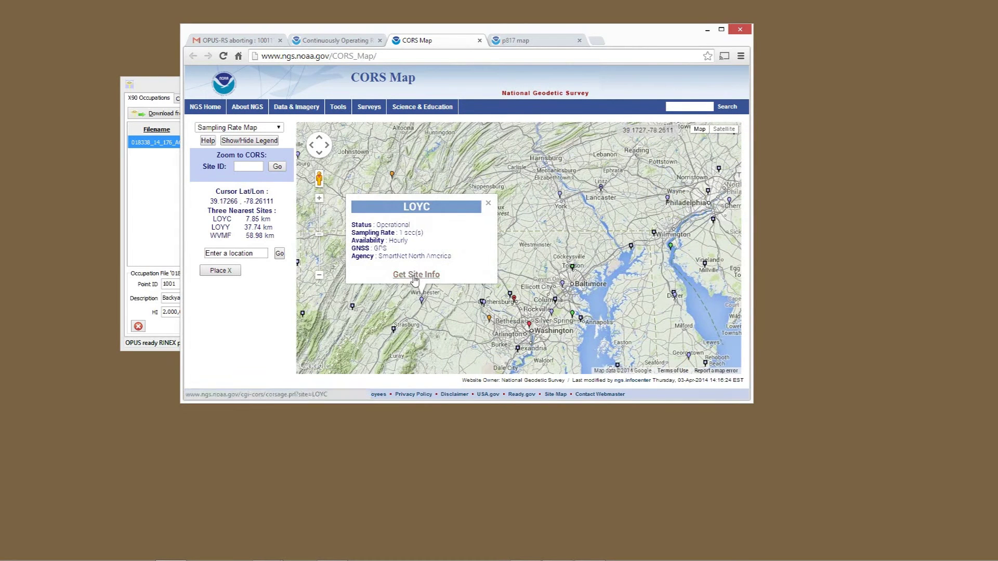
click(416, 280)
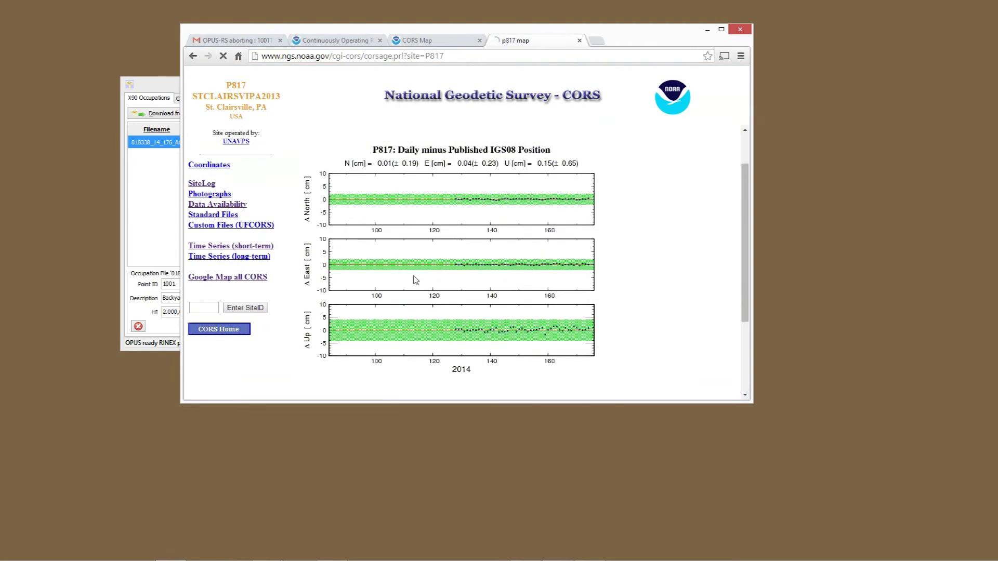
click(224, 207)
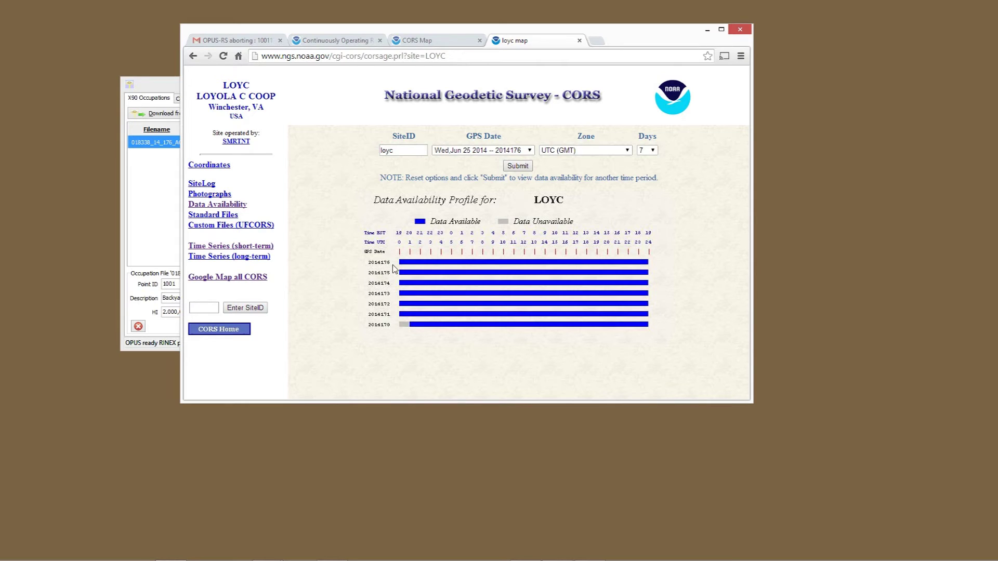
click(264, 253)
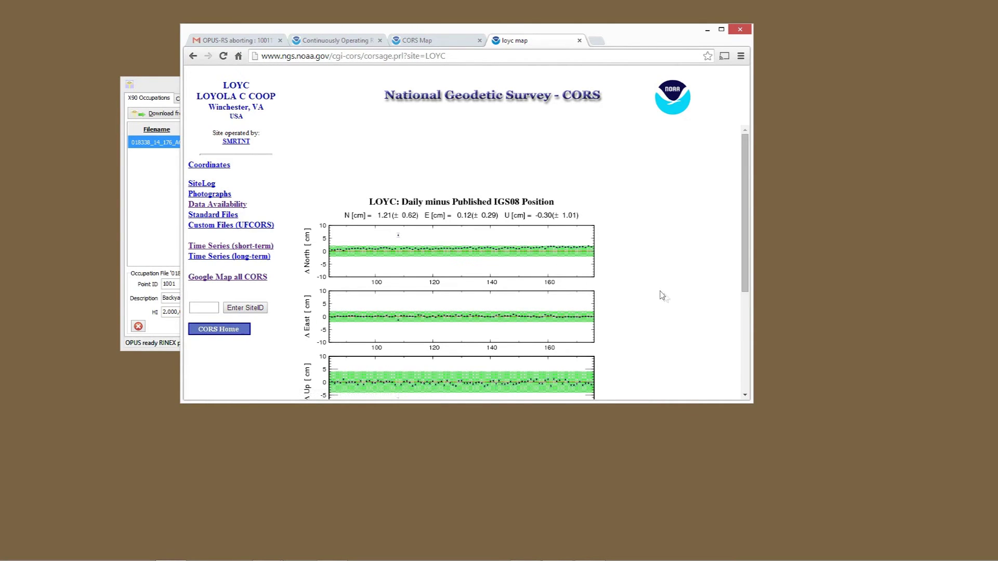
scroll(667, 298, down, 1)
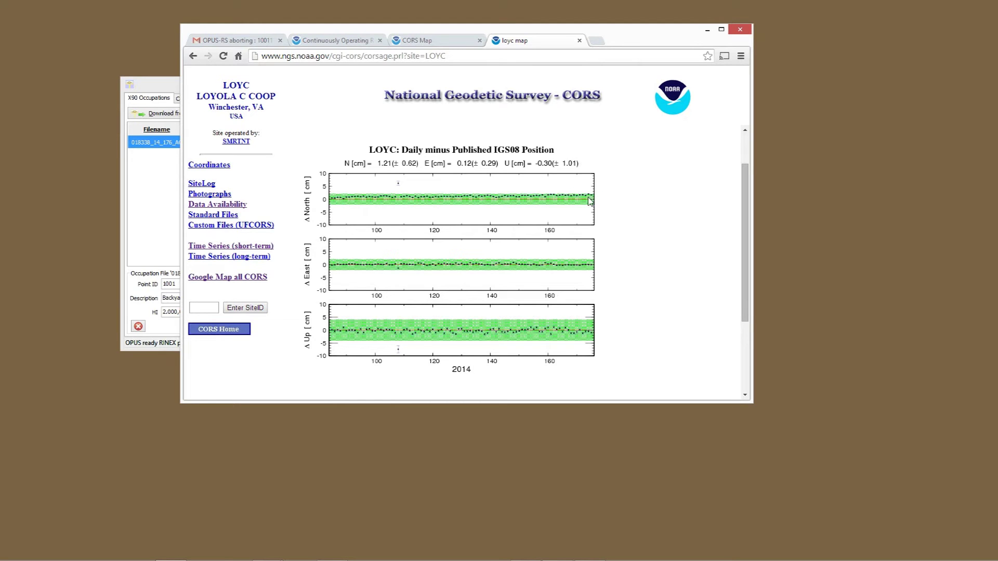
click(439, 43)
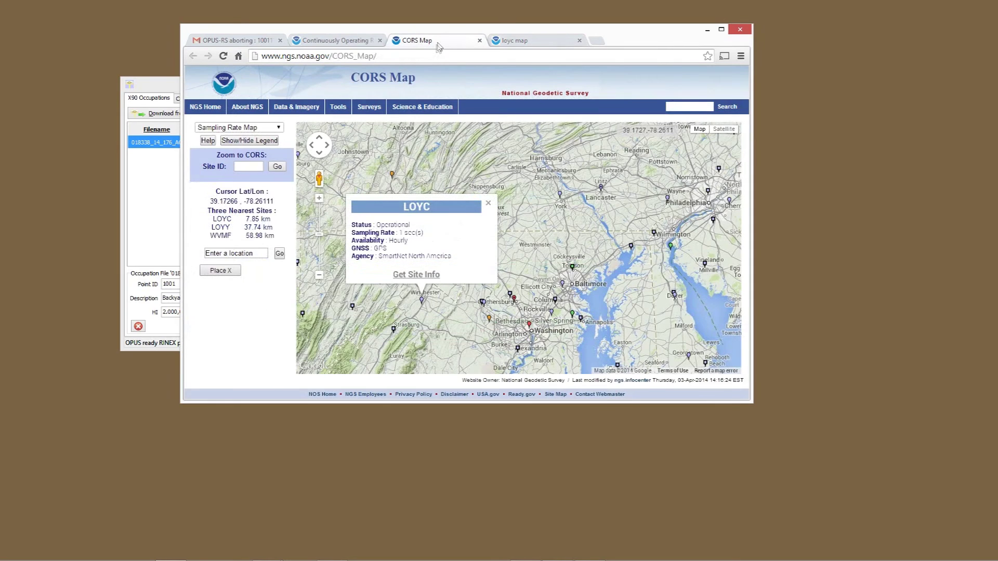
Close the LOYC station details, then go from the NGS home page to OPUS.
click(489, 203)
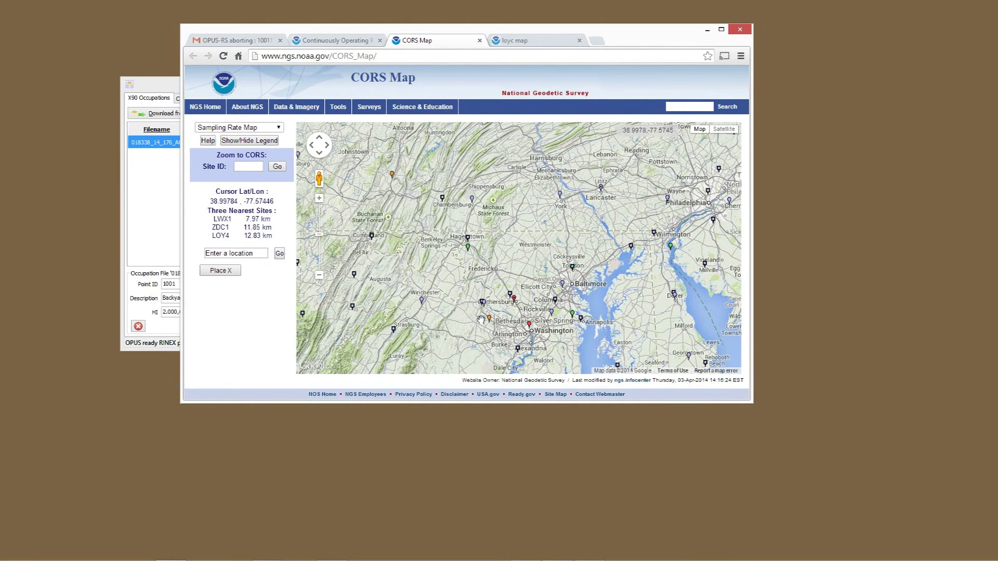
mouse_move(470, 251)
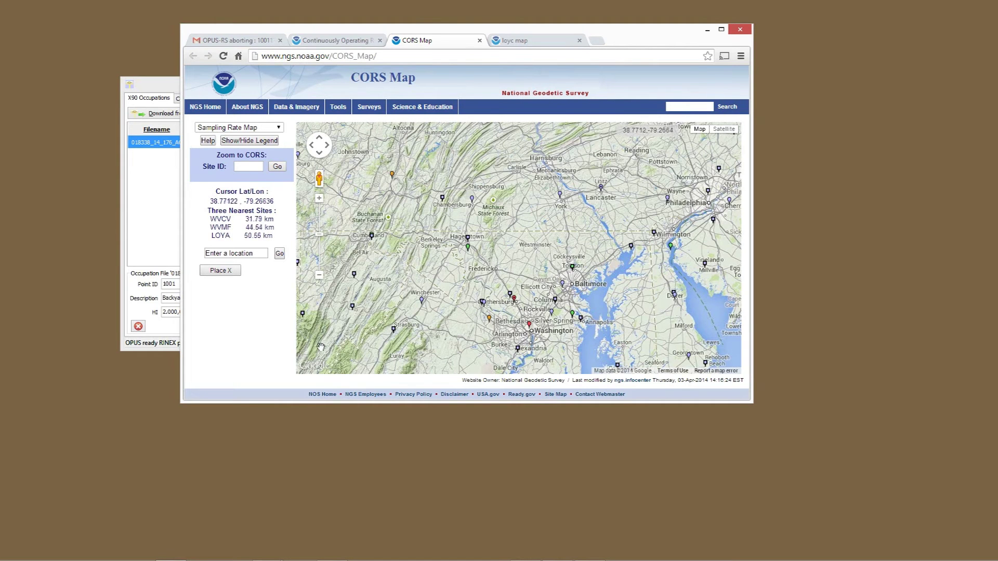
key(alt+Tab)
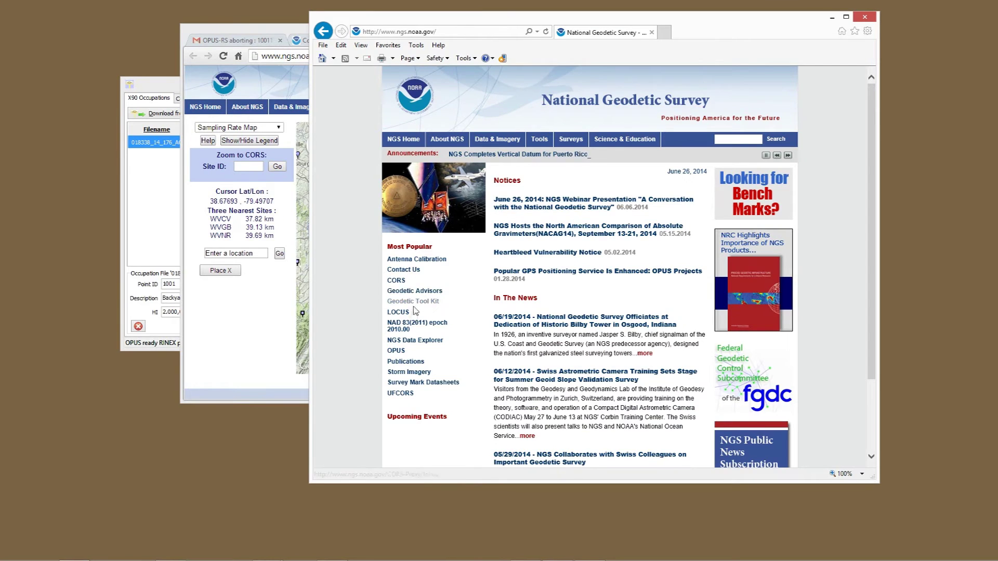
click(396, 351)
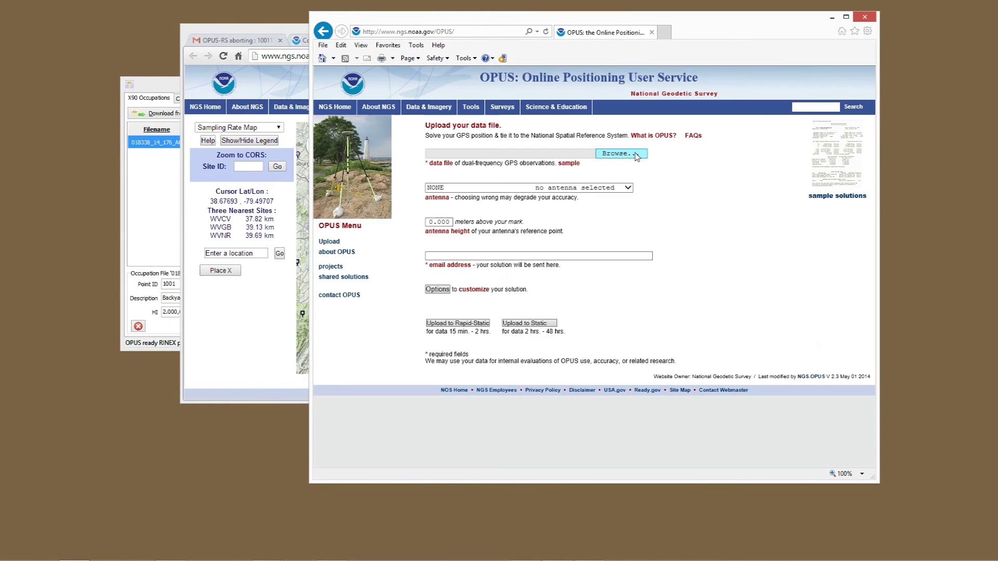
Attach the occupation data file for upload to OPUS.
click(635, 154)
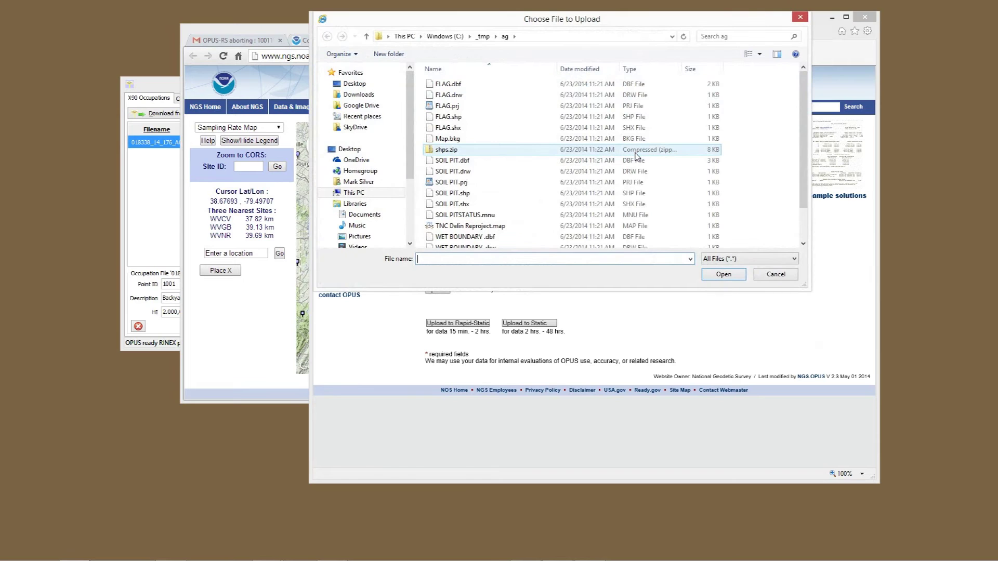
key(ctrl+v)
click(724, 274)
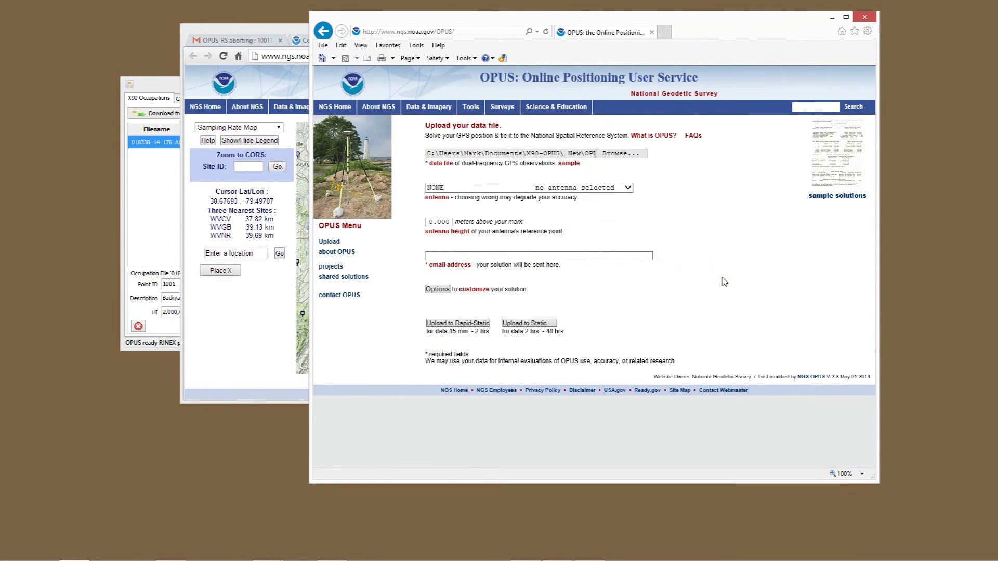
Set antenna CHCX90D-OPUS and antenna height 2.00 m, and enter the user's email address.
click(629, 188)
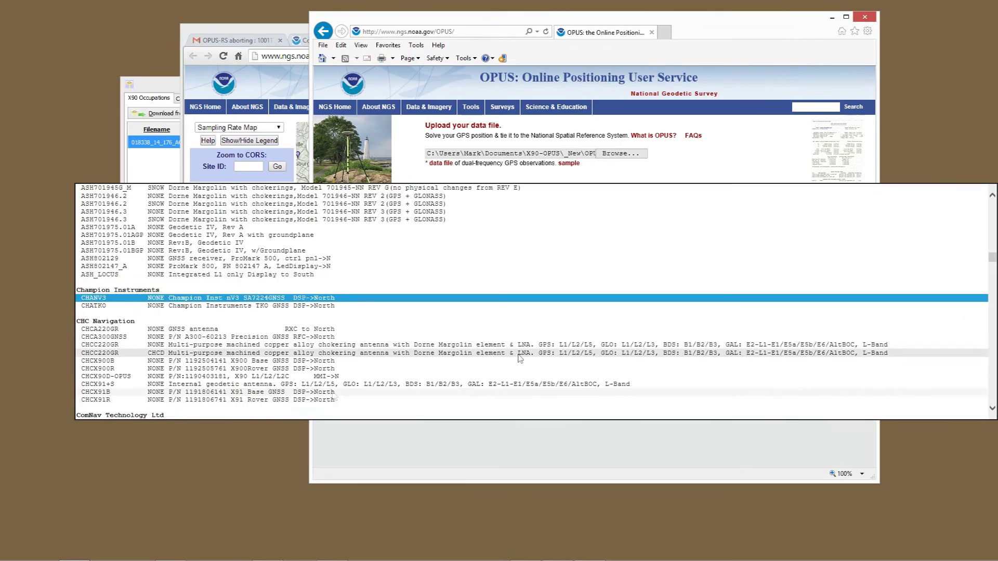
click(224, 385)
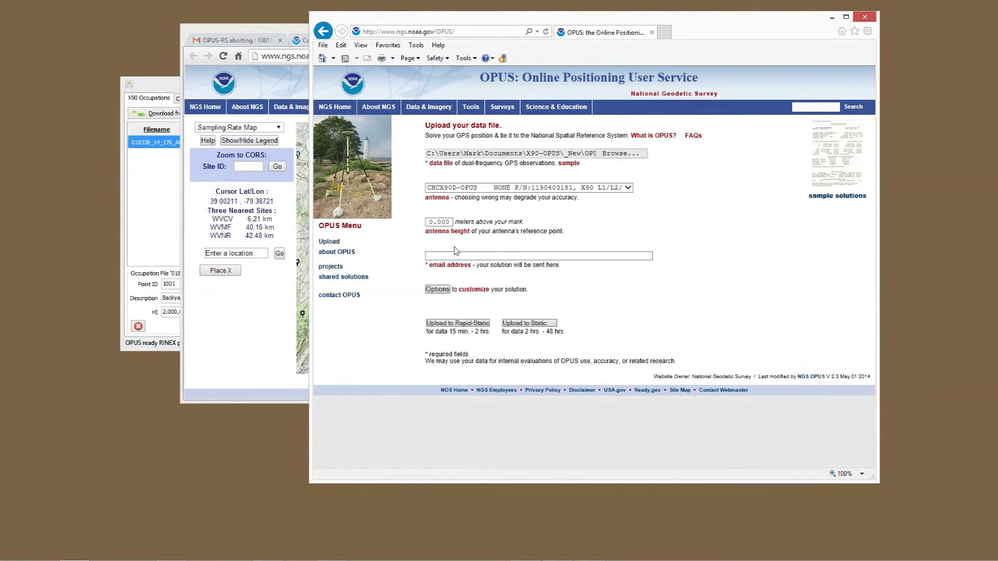
key(Tab)
text(2.00)
click(472, 254)
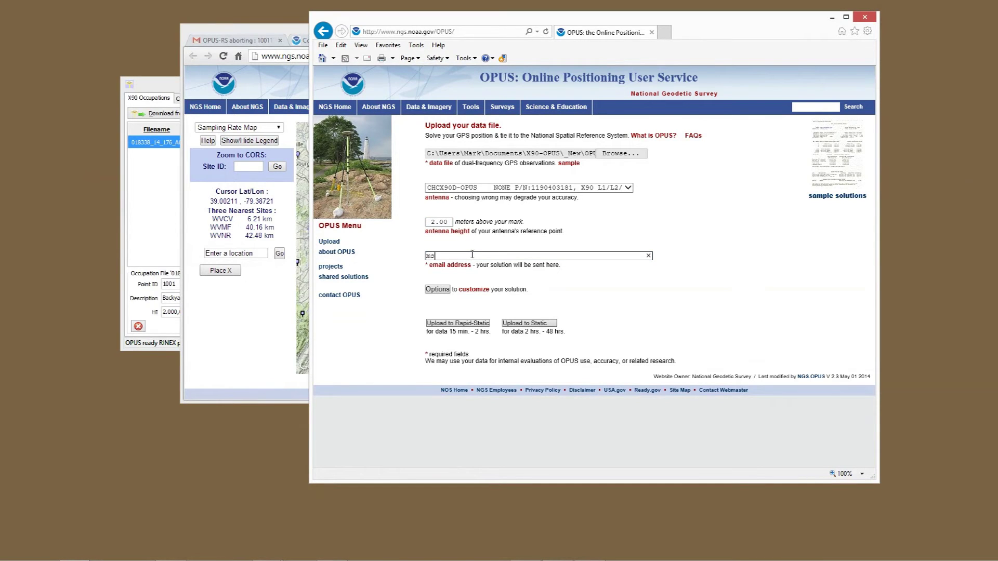
Choose extended output format and exclude base stations HAG5, HAG6 and LOYC.
click(440, 291)
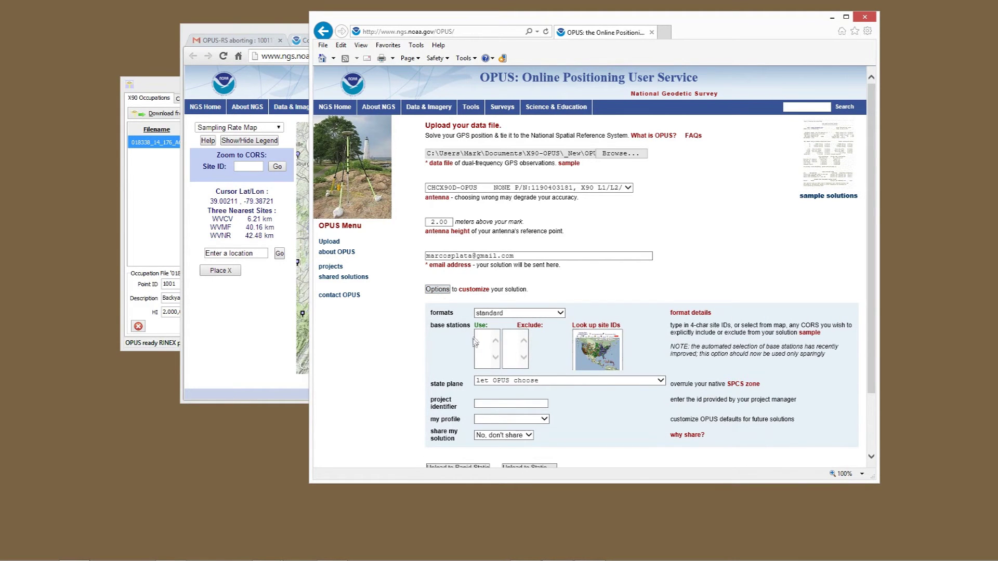
click(505, 314)
click(505, 326)
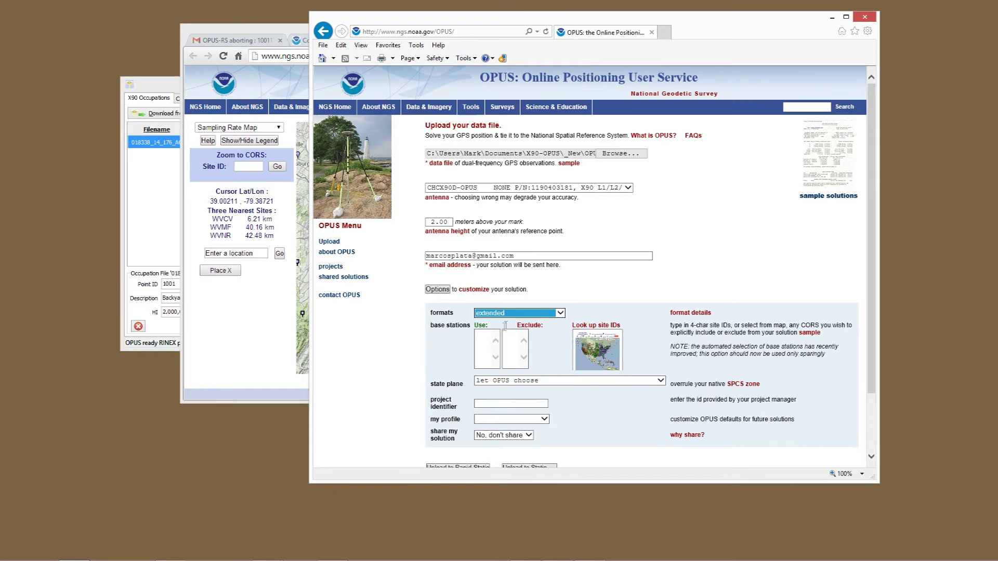
click(491, 338)
click(519, 336)
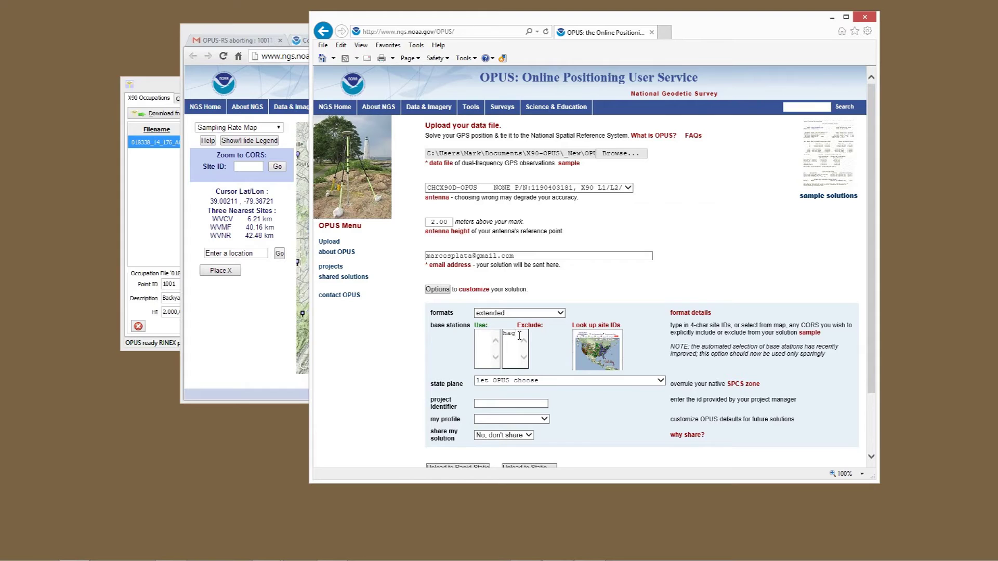
text(hags hag)
List LOYQ, YORK, LOYS, PAFC, ZDCL and PAFM as CORS stations to use.
click(482, 339)
text(loyq)
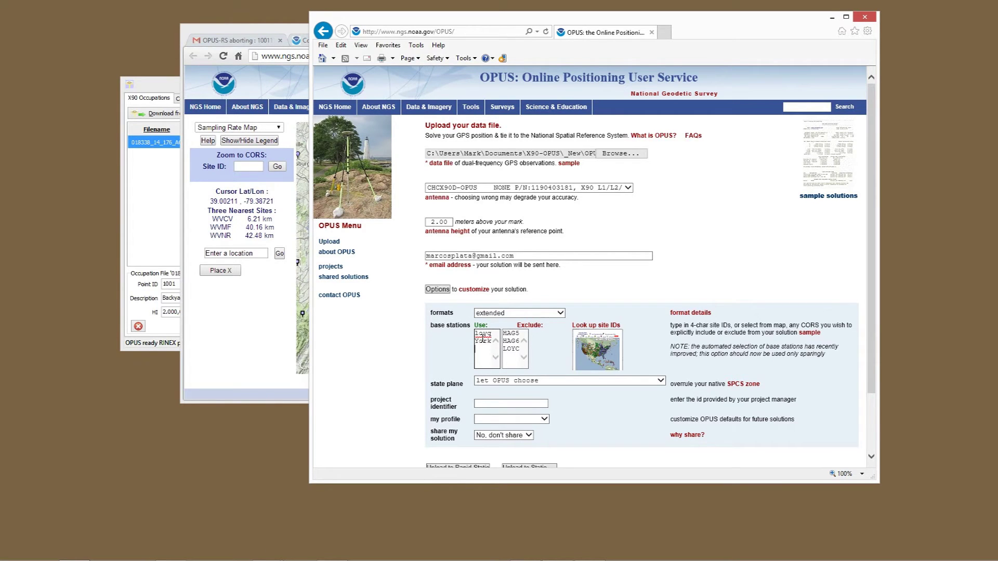
text(loys)
key(Return)
text(pafc)
key(Return)
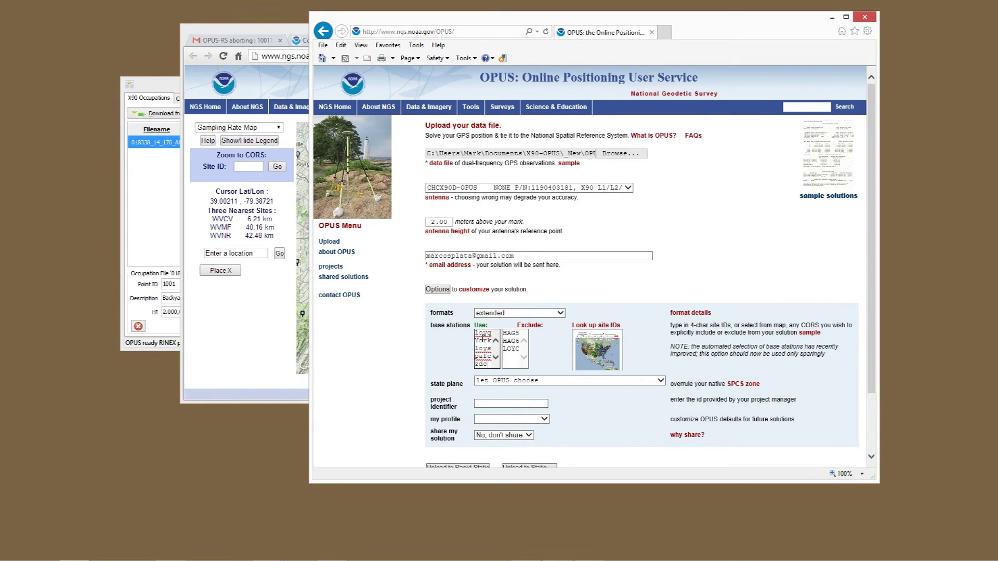
text(zdcl)
key(Return)
text(pafm)
key(Return)
Add LOY4, LOY9 and ALLG to the use list and submit for rapid-static processing.
text(loy4)
key(Return)
text(loy9)
key(Return)
text(allg)
key(Return)
text(l)
scroll(480, 351, down, 3)
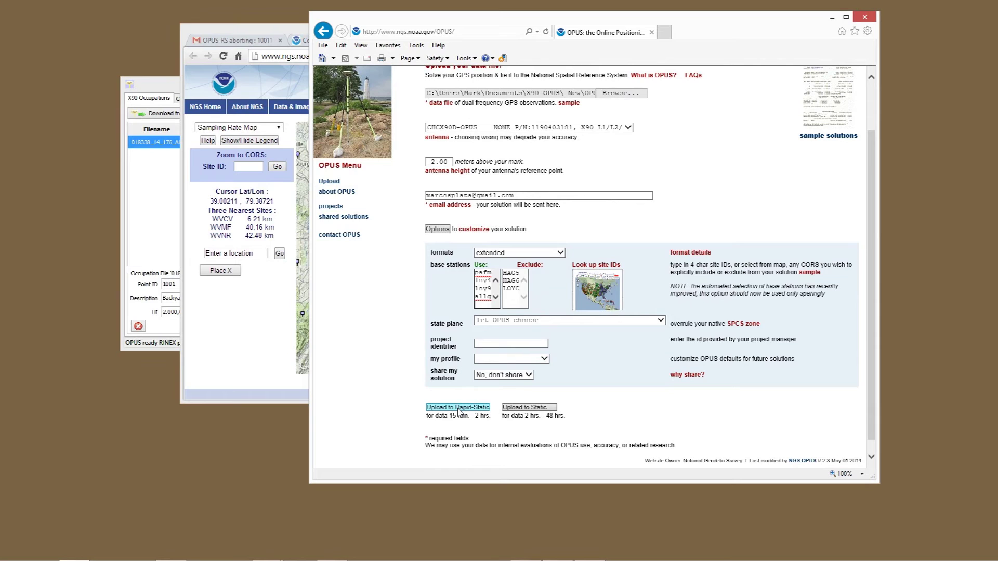
click(459, 409)
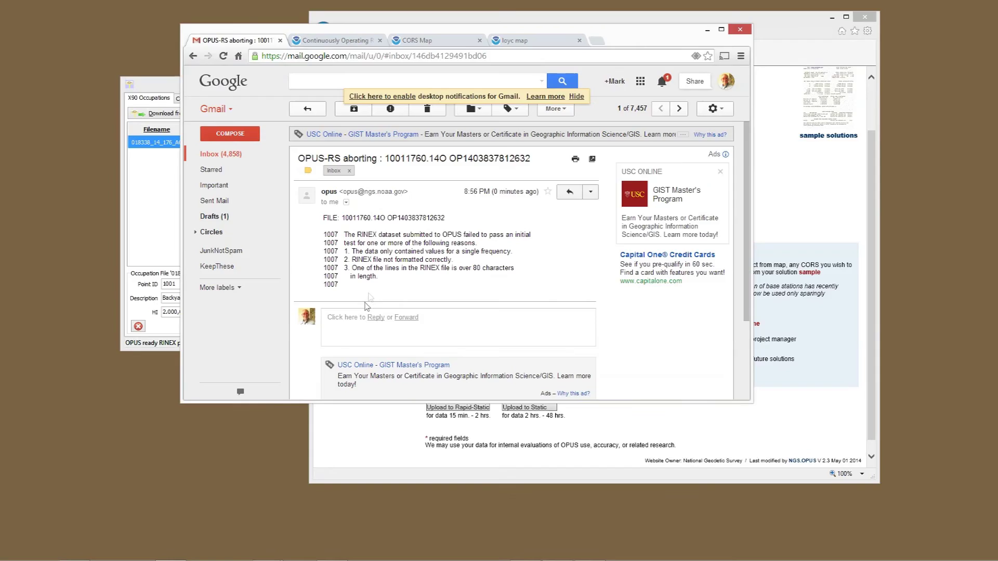
Read the OPUS-RS aborting email about the RINEX failure, then close the Gmail window.
click(465, 293)
key(alt+F4)
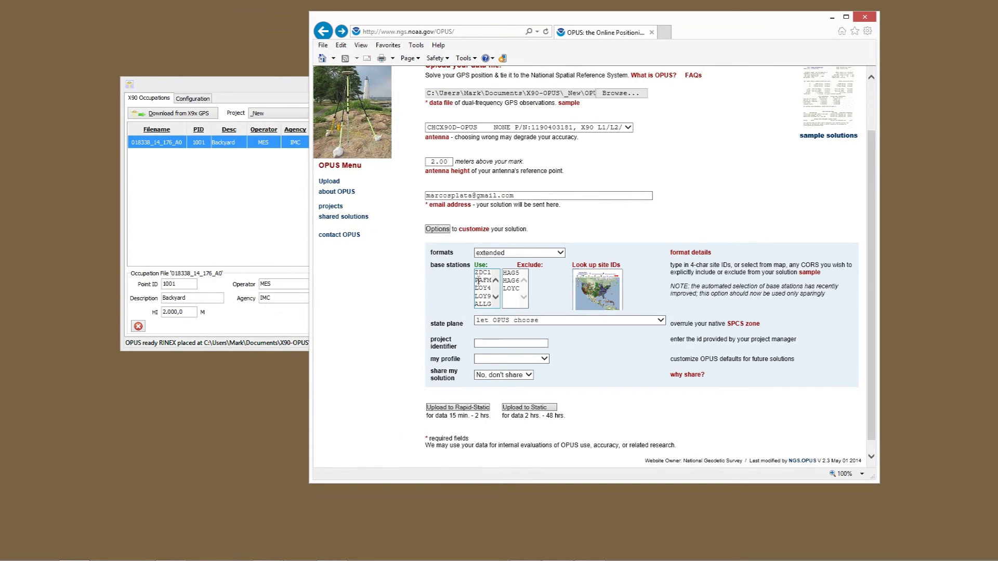
Trim the use list to LOYQ, YORK and LOYS, un-exclude HAG6, and resubmit to Rapid-Static.
drag(476, 281, 478, 317)
key(Delete)
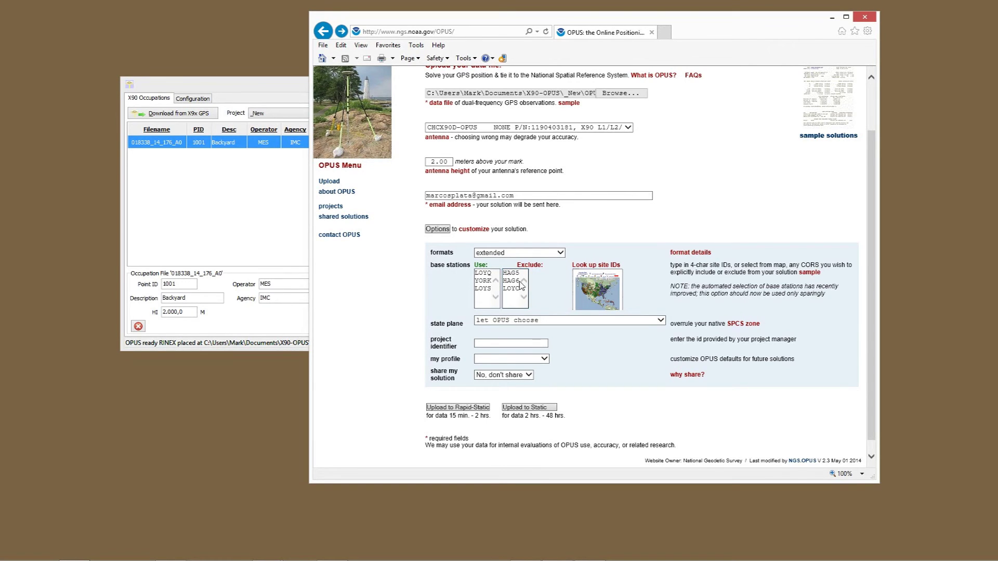
drag(520, 281, 496, 285)
key(Delete)
key(Delete)
click(486, 410)
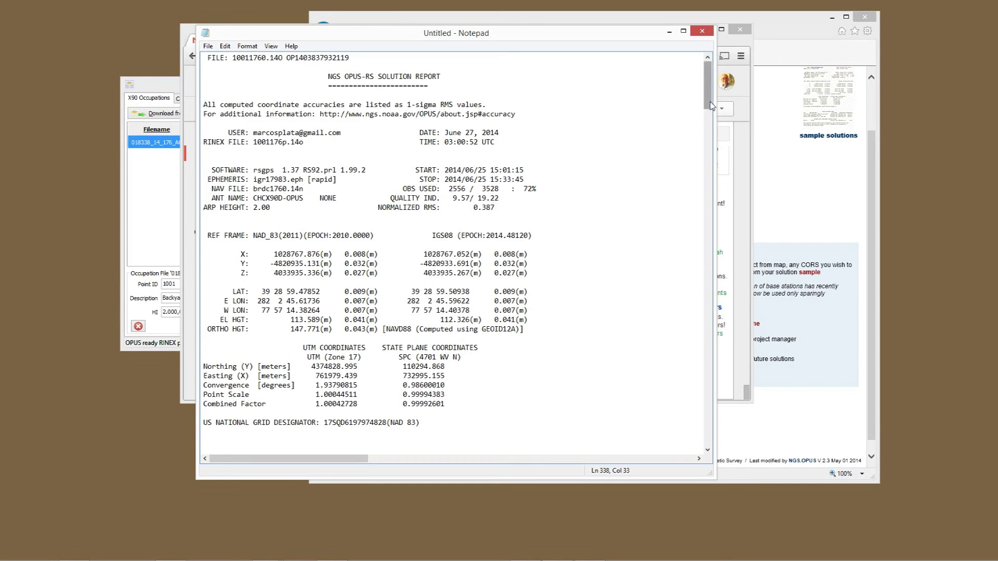
Scroll through the OPUS-RS report, highlighting the ellipsoid height's 0.041 m accuracy.
drag(710, 105, 710, 116)
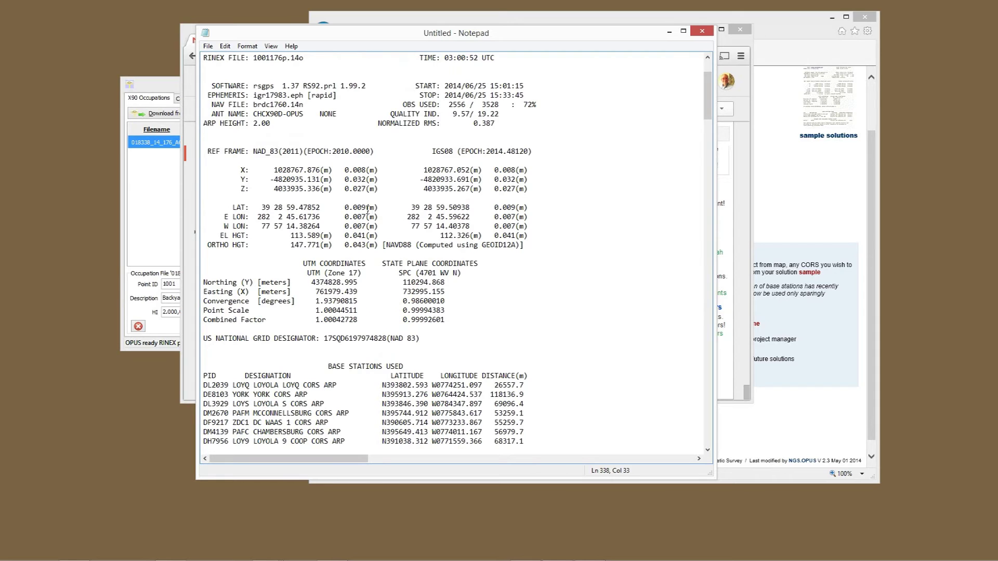
drag(357, 235, 369, 236)
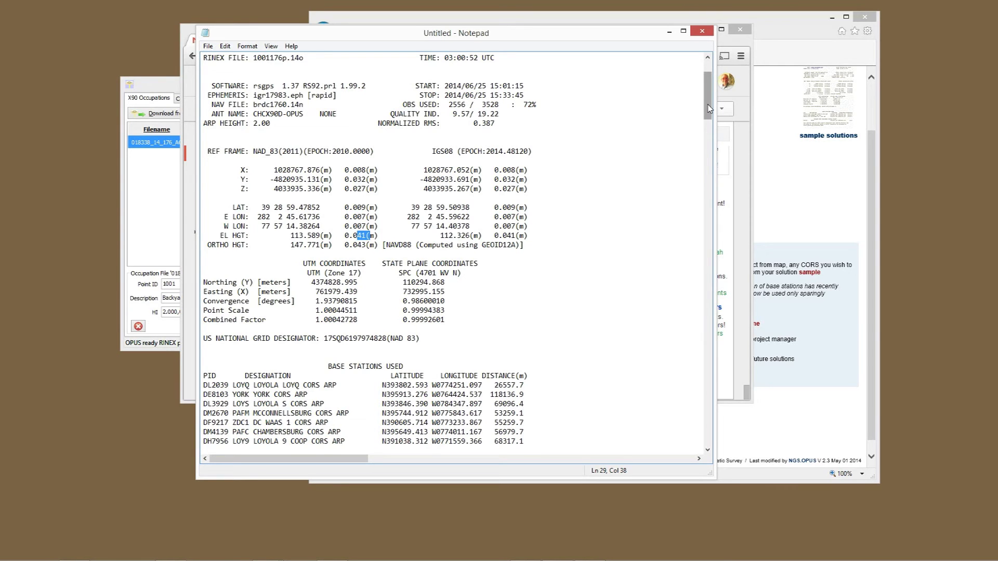
drag(708, 108, 710, 131)
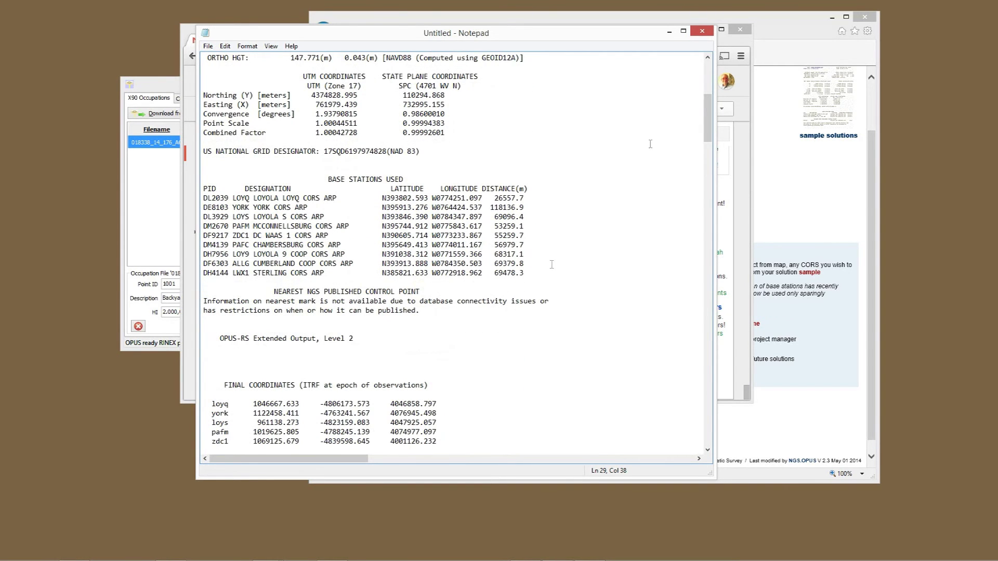
drag(709, 122, 710, 401)
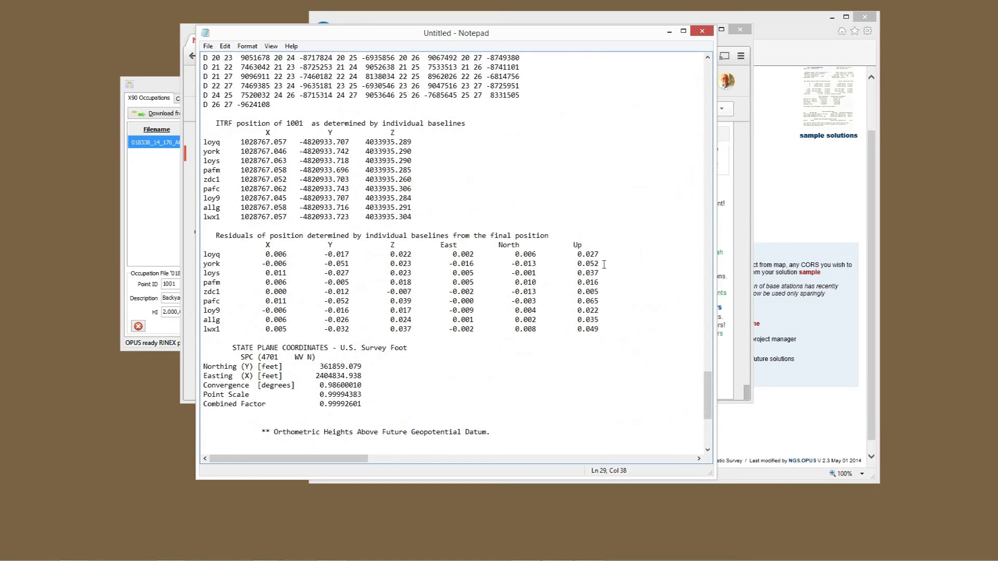
Highlight the york, lwx1 and pafc baseline residual rows, then minimize Notepad.
drag(600, 264, 202, 266)
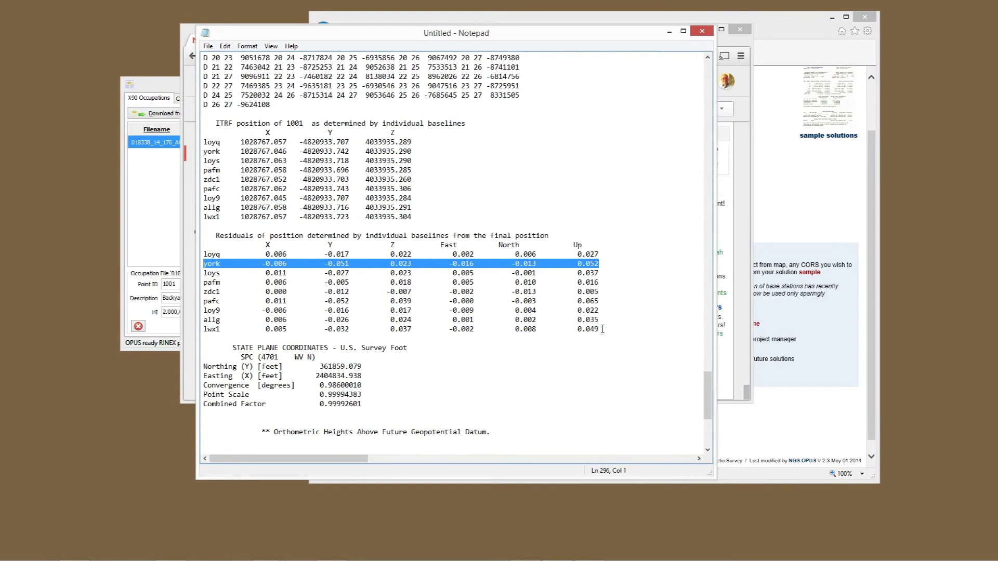
drag(600, 332, 196, 336)
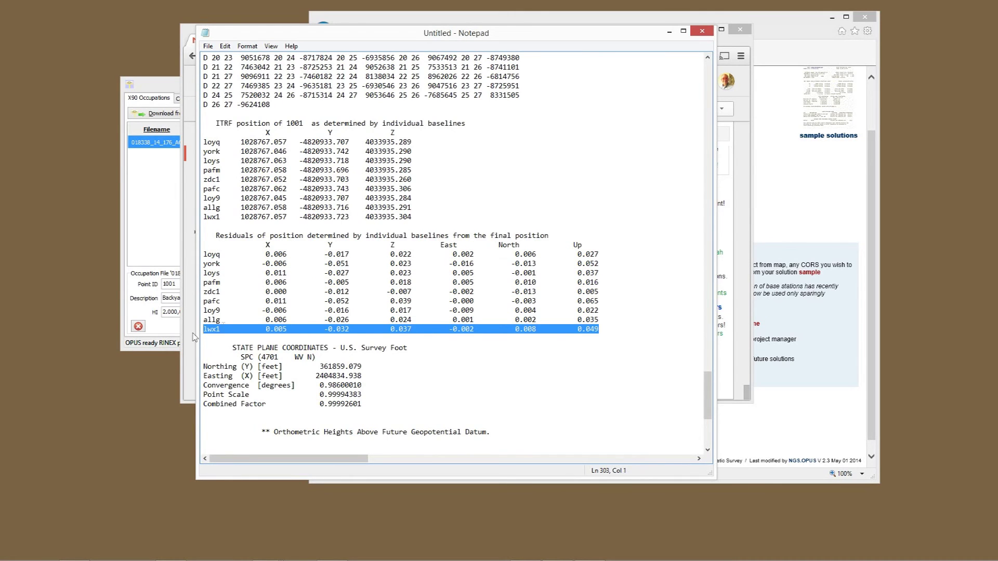
drag(602, 303, 202, 304)
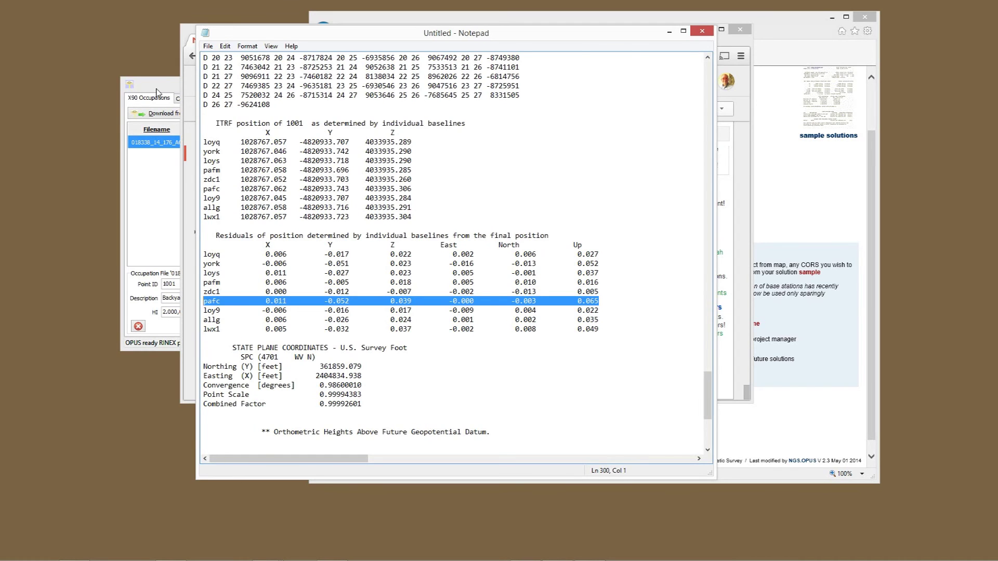
click(670, 31)
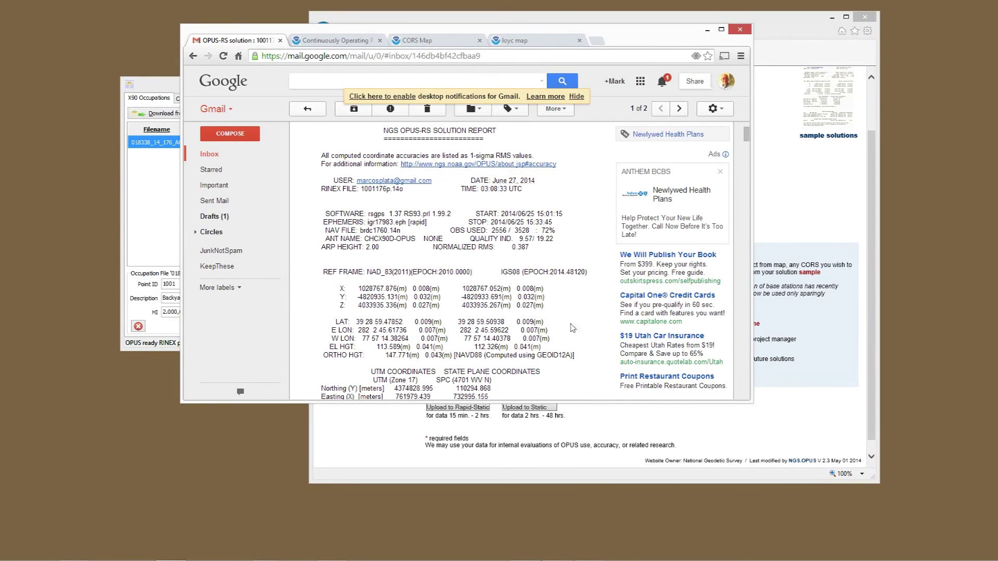
Bring the Internet Explorer OPUS upload form in front of Gmail.
click(618, 21)
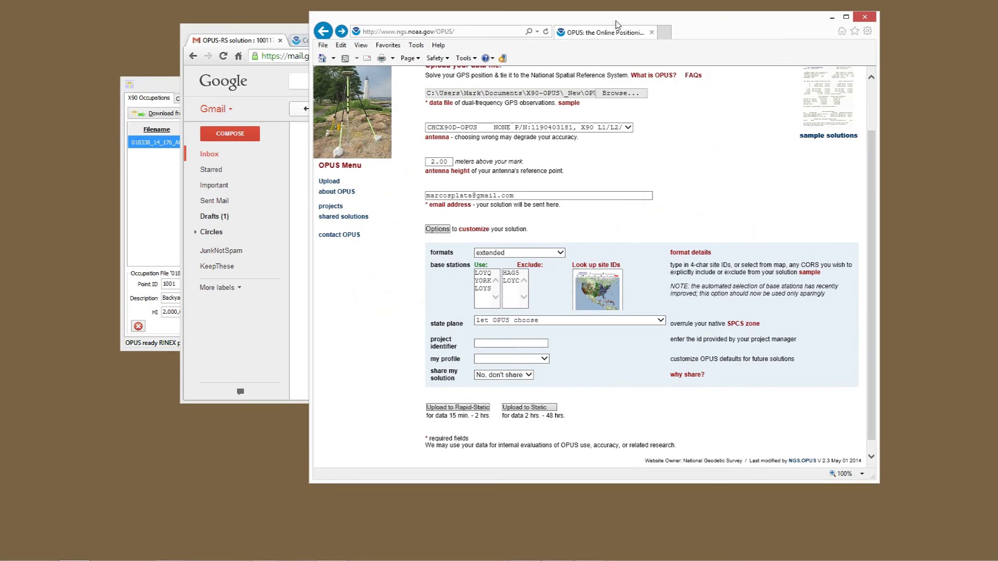